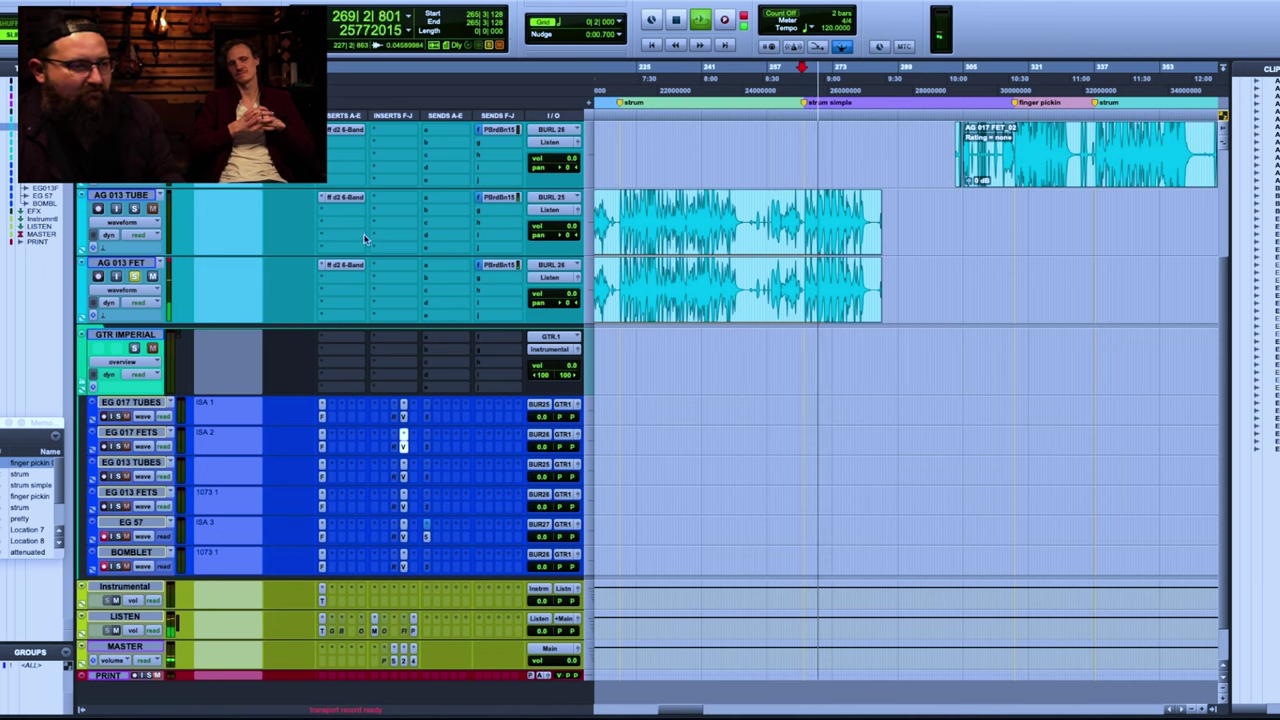
# Step: Solo the AG 013 TUBE track to compare it with AG 013 FET and stop playback
pyautogui.click(134, 208)
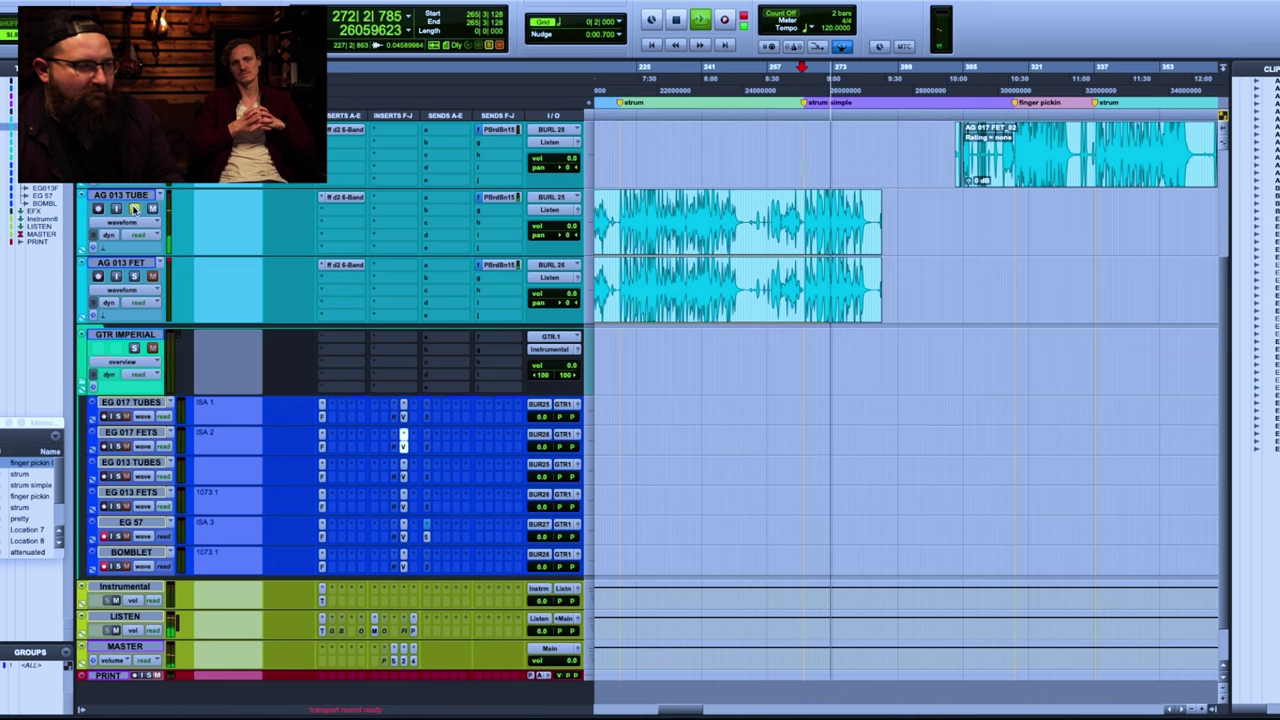
pyautogui.press('space')
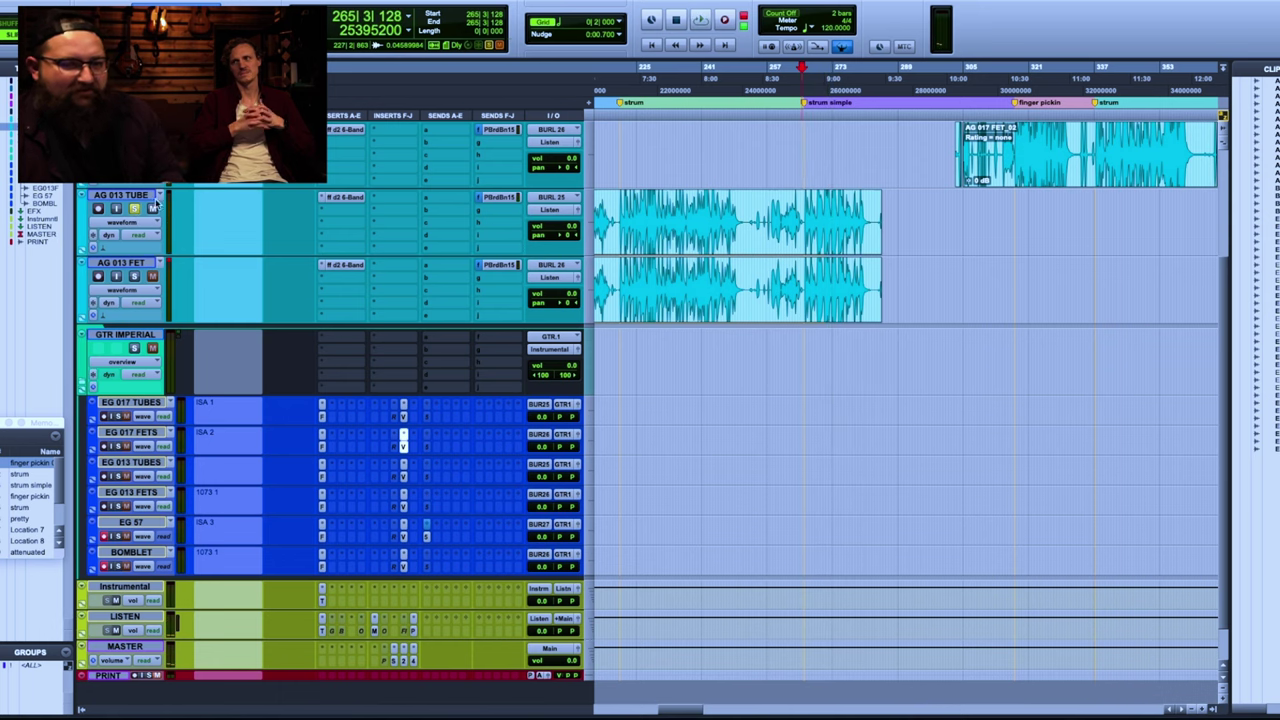
# Step: Play the finger pickin section from bar 317, comparing the AG 017 TUBE and AG 017 FET tracks in solo
pyautogui.scroll(3, 996, 210)
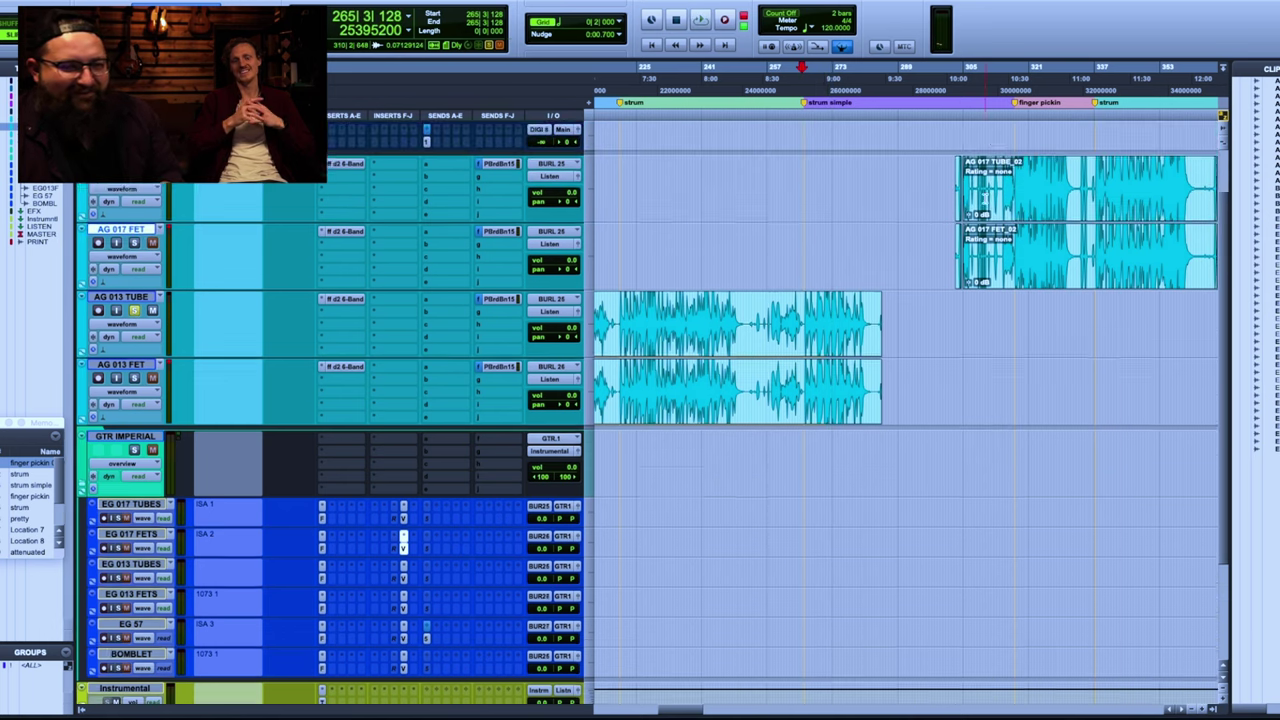
pyautogui.click(1016, 230)
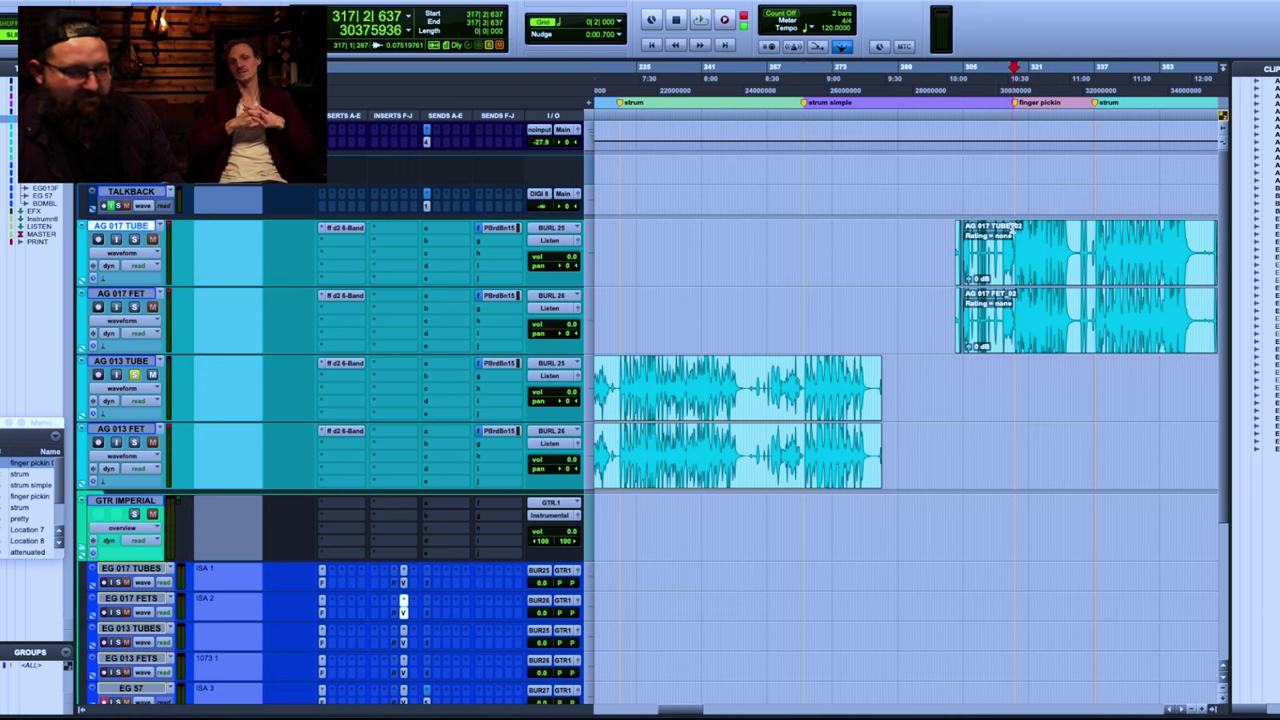
pyautogui.click(1013, 229)
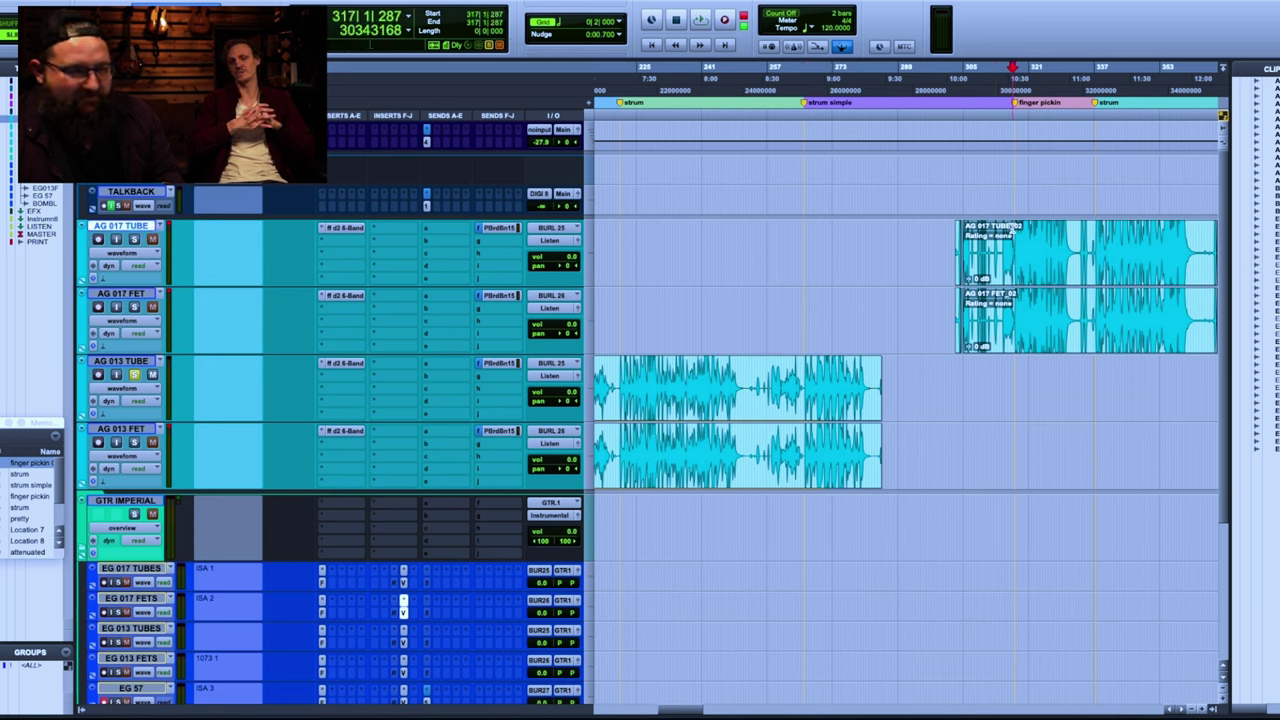
pyautogui.click(1016, 230)
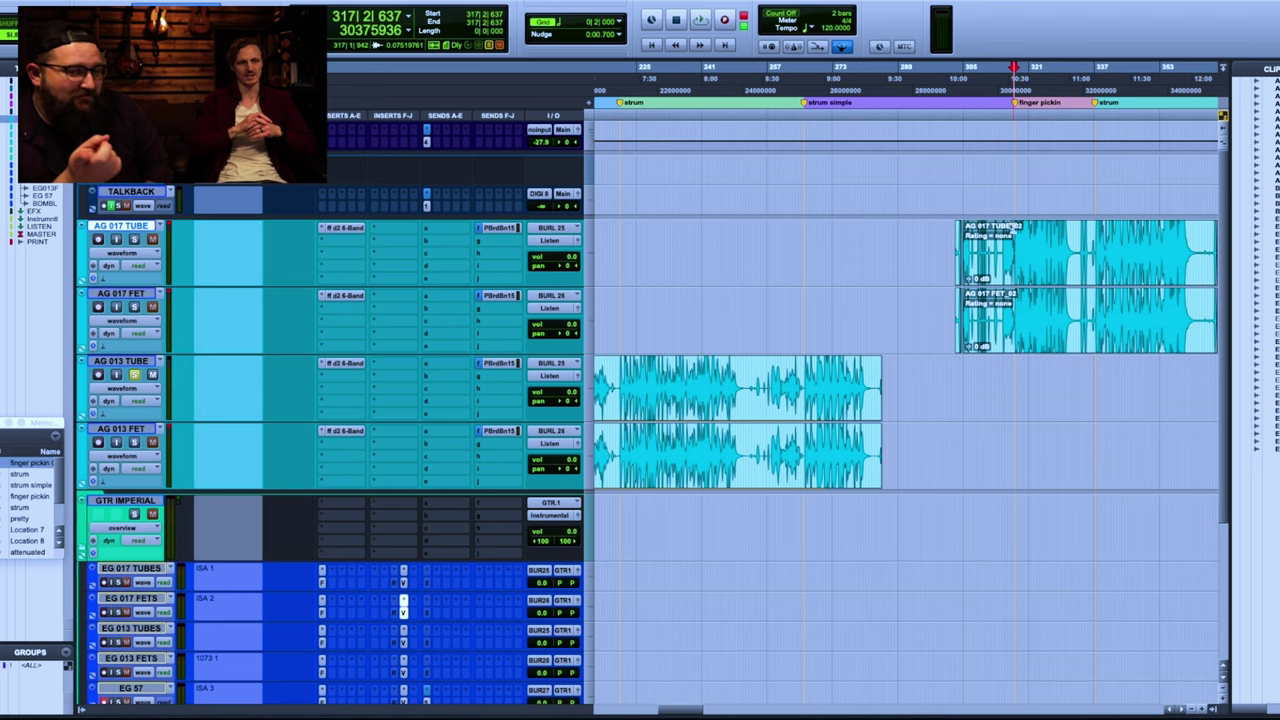
pyautogui.click(134, 240)
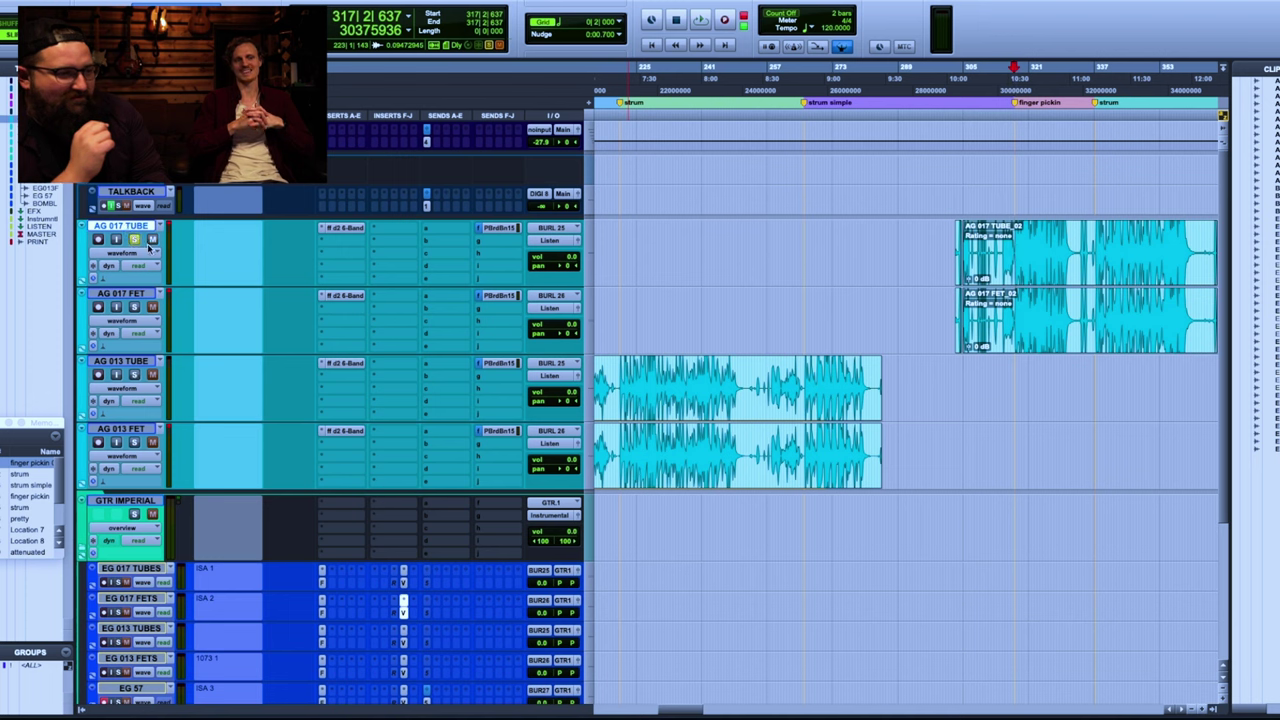
pyautogui.press('space')
pyautogui.click(134, 307)
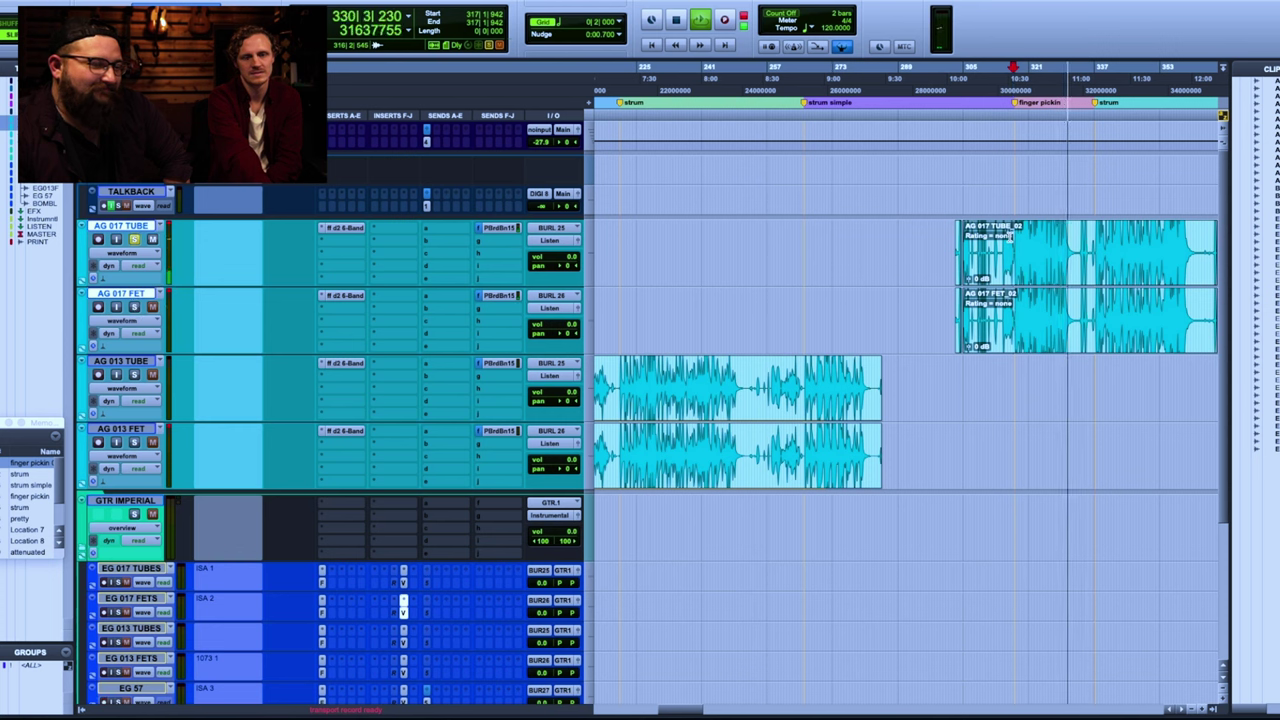
pyautogui.press('space')
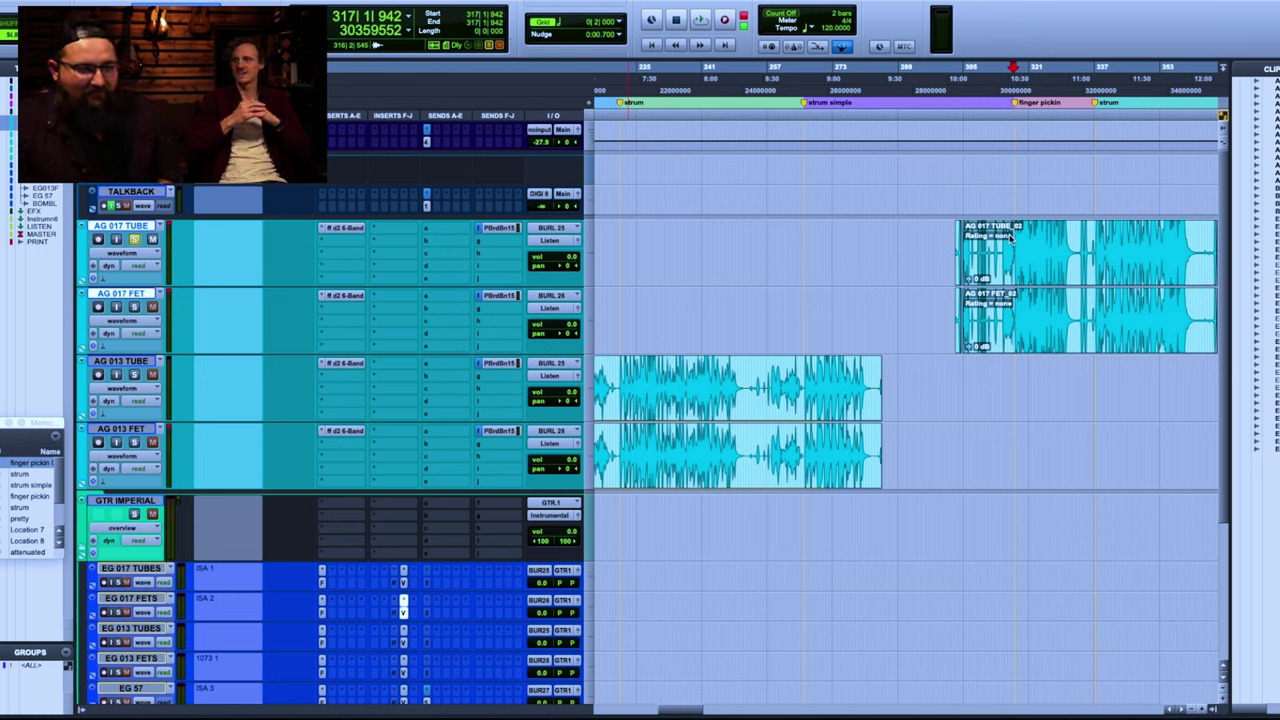
# Step: Play the AG 017 takes from the strum marker near bar 337, switching the solo between FET and TUBE
pyautogui.click(1093, 231)
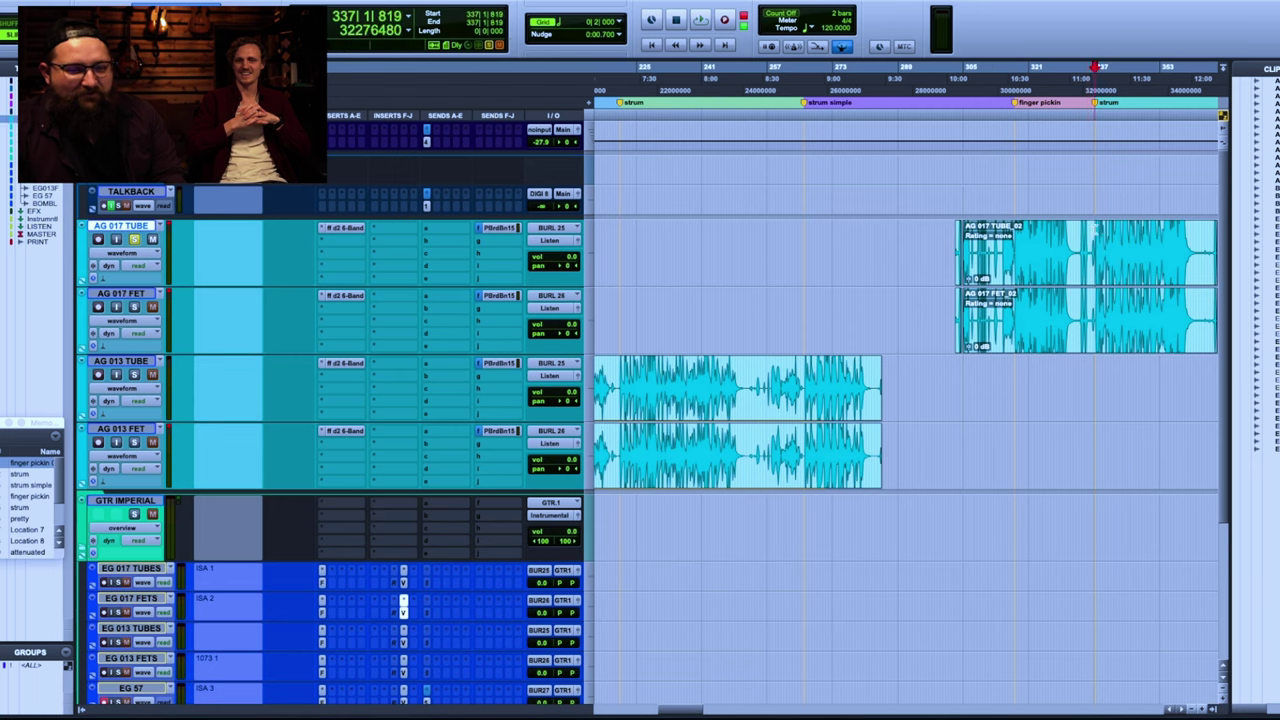
pyautogui.press('space')
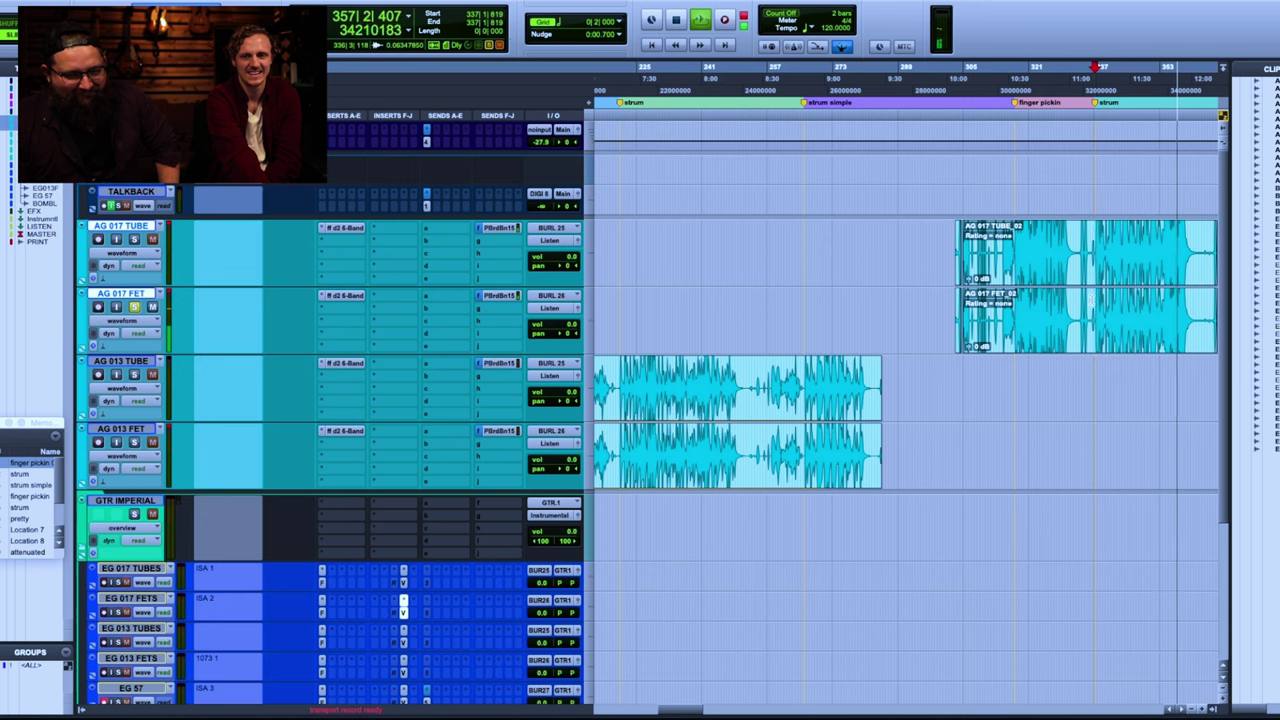
pyautogui.click(134, 239)
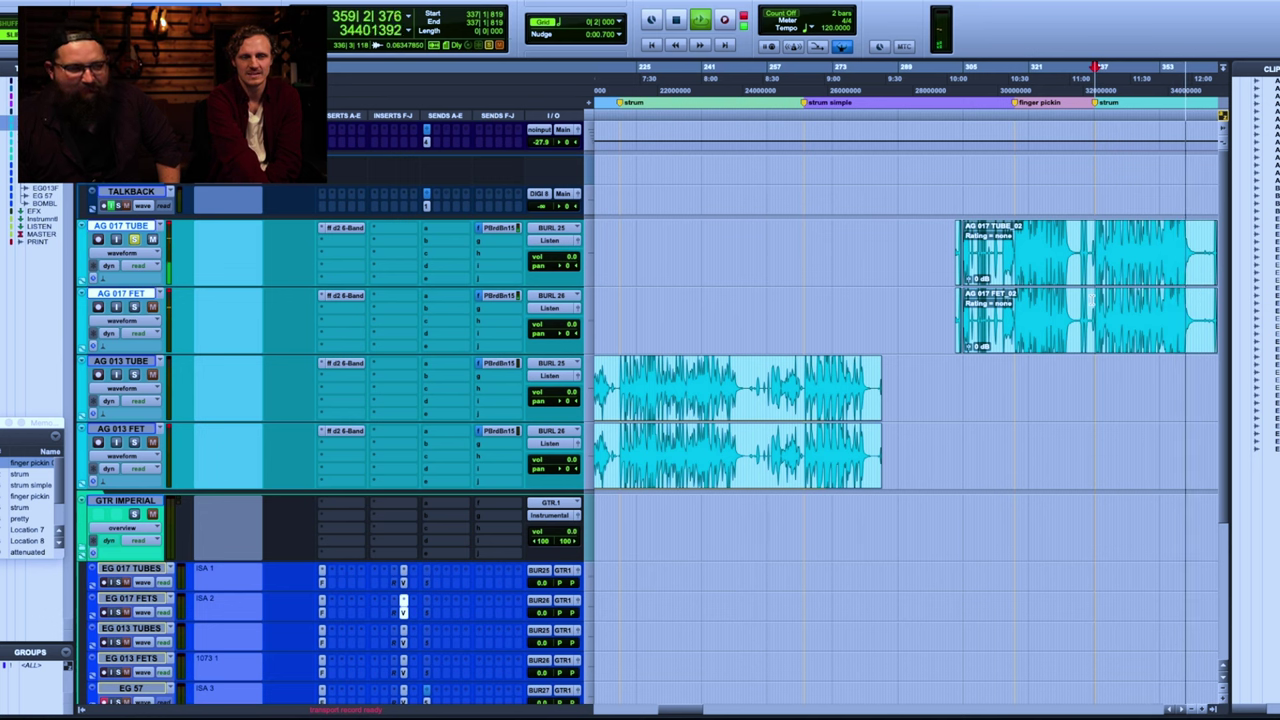
pyautogui.press('space')
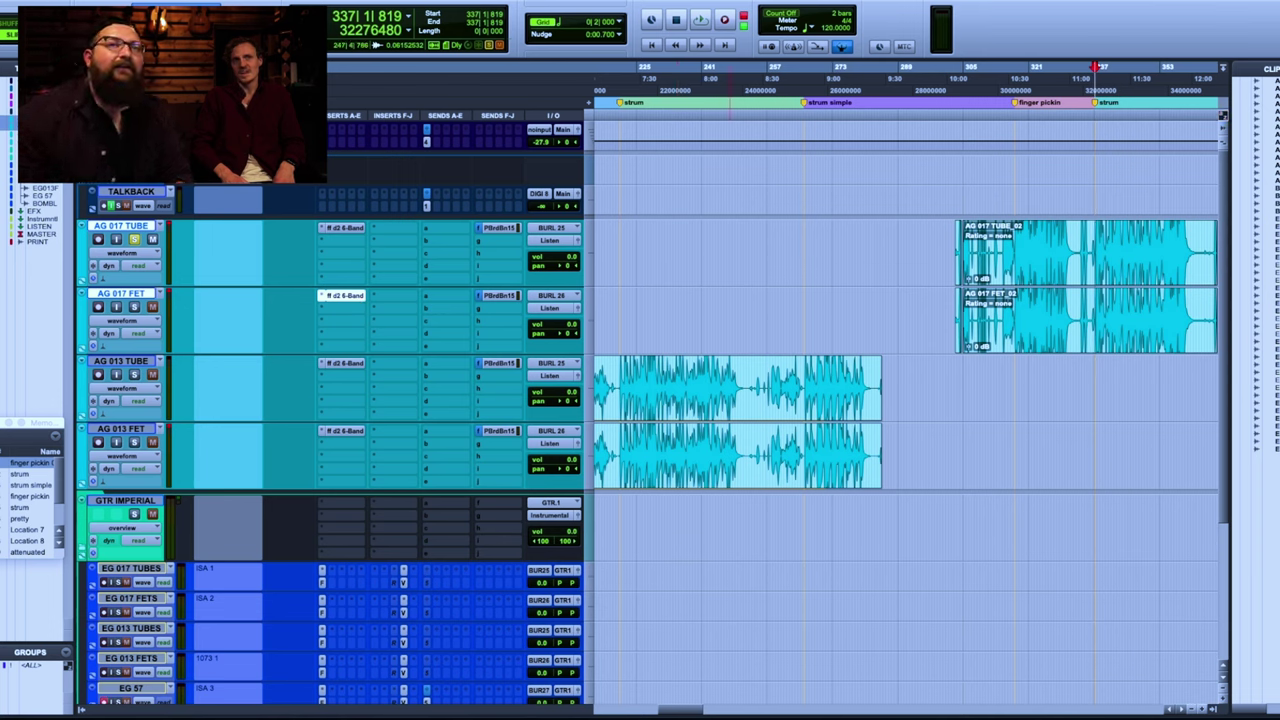
# Step: Open the d2 6-Band EQ on AG 017 FET and raise its 12 kHz high shelf to +7.3
pyautogui.click(342, 295)
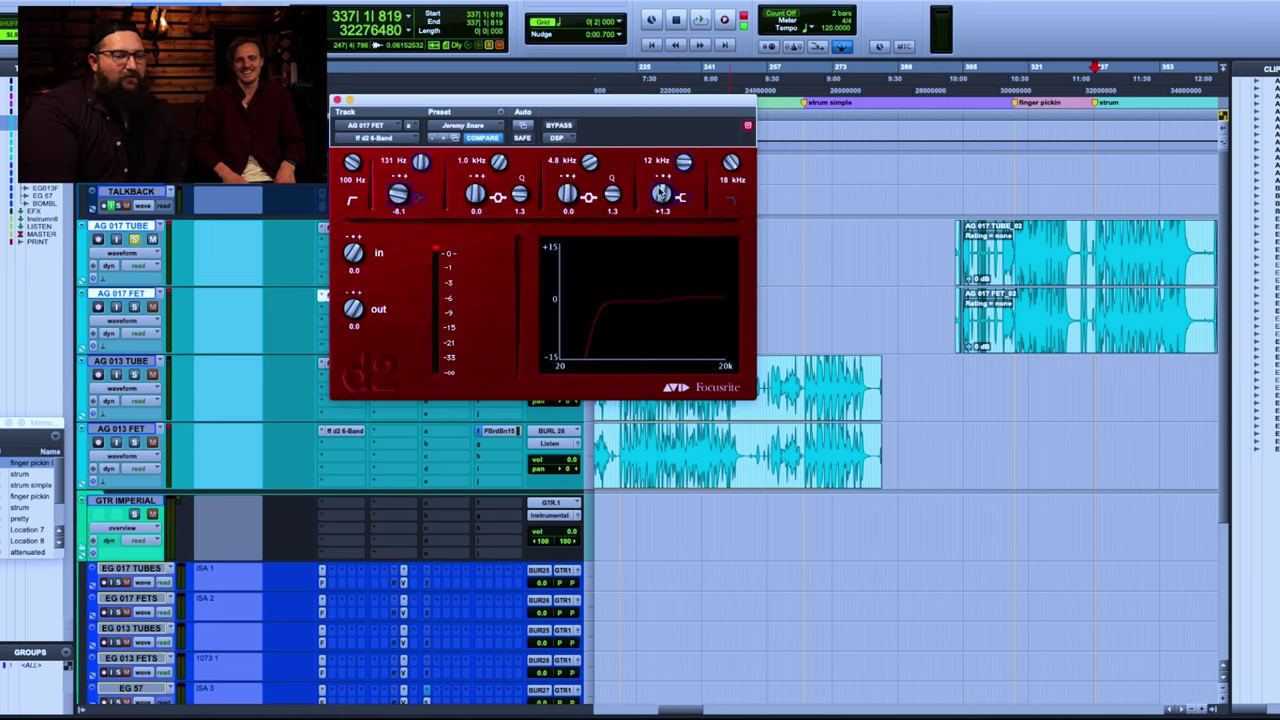
pyautogui.moveTo(662, 198); pyautogui.dragTo(660, 168)
pyautogui.moveTo(540, 100); pyautogui.dragTo(673, 120)
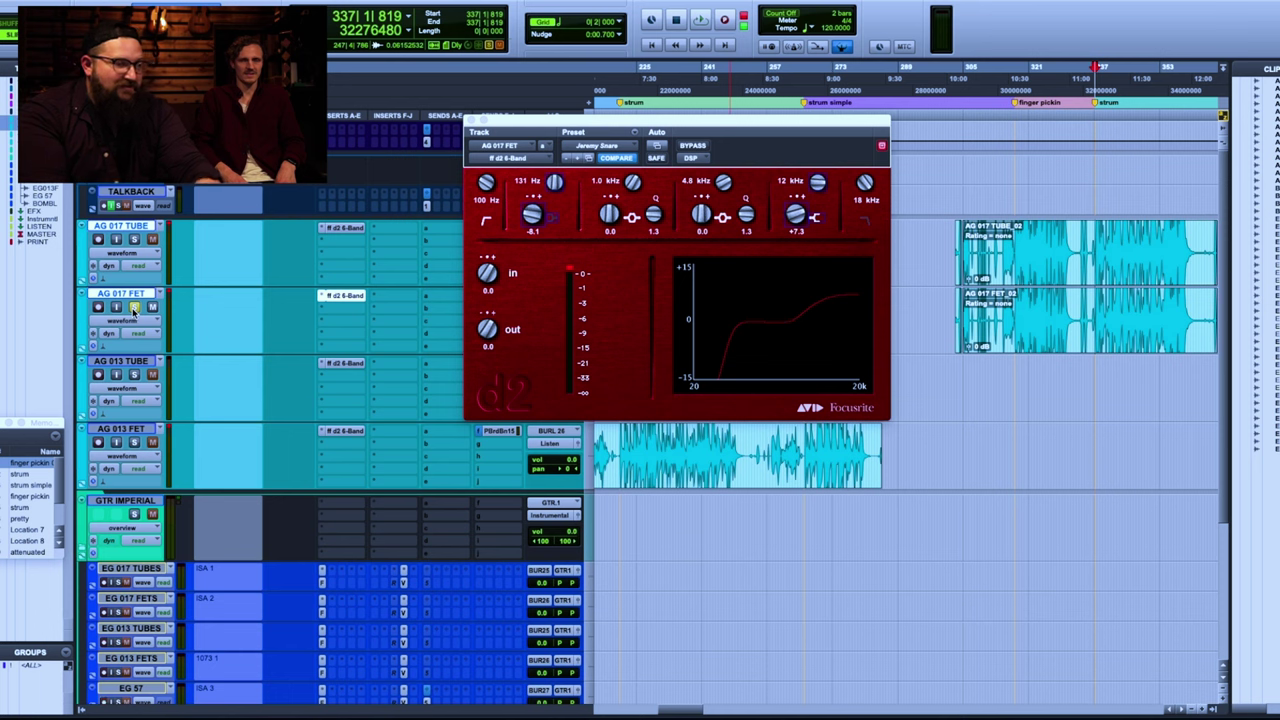
# Step: Play the strum section again, comparing the brightened AG 017 FET with AG 017 TUBE in solo, and move the EQ window aside
pyautogui.press('space')
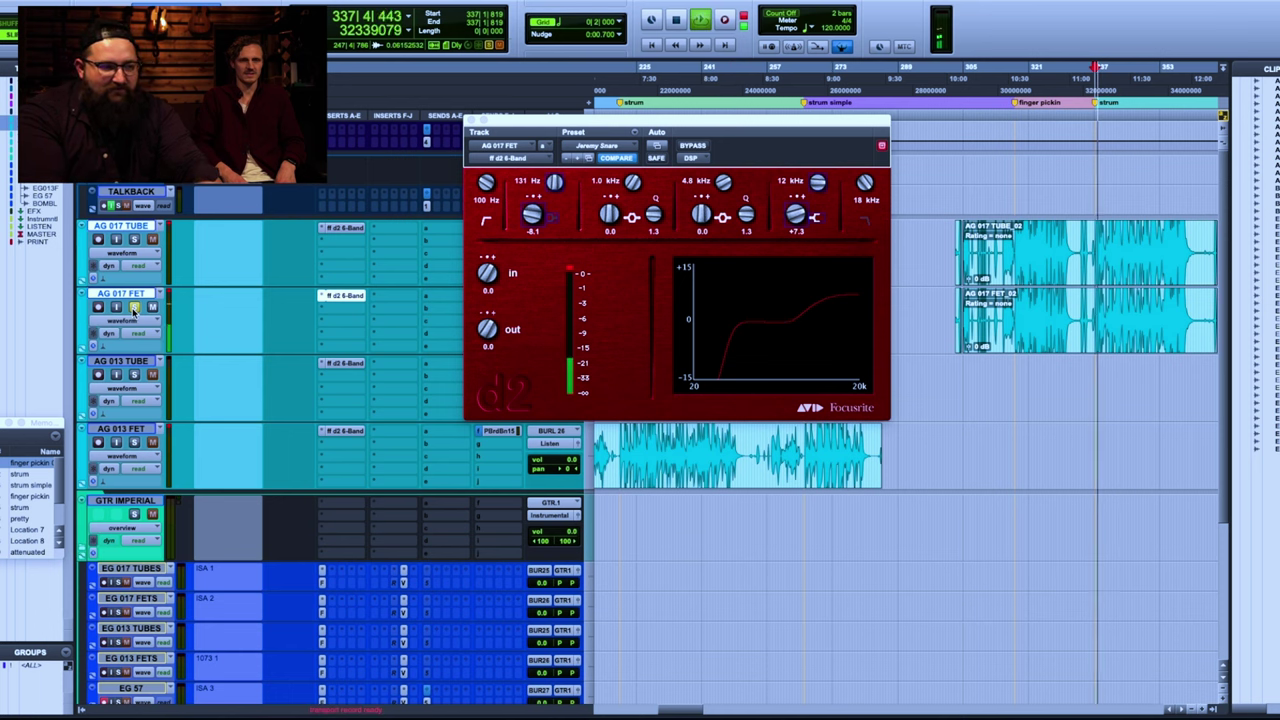
pyautogui.click(135, 241)
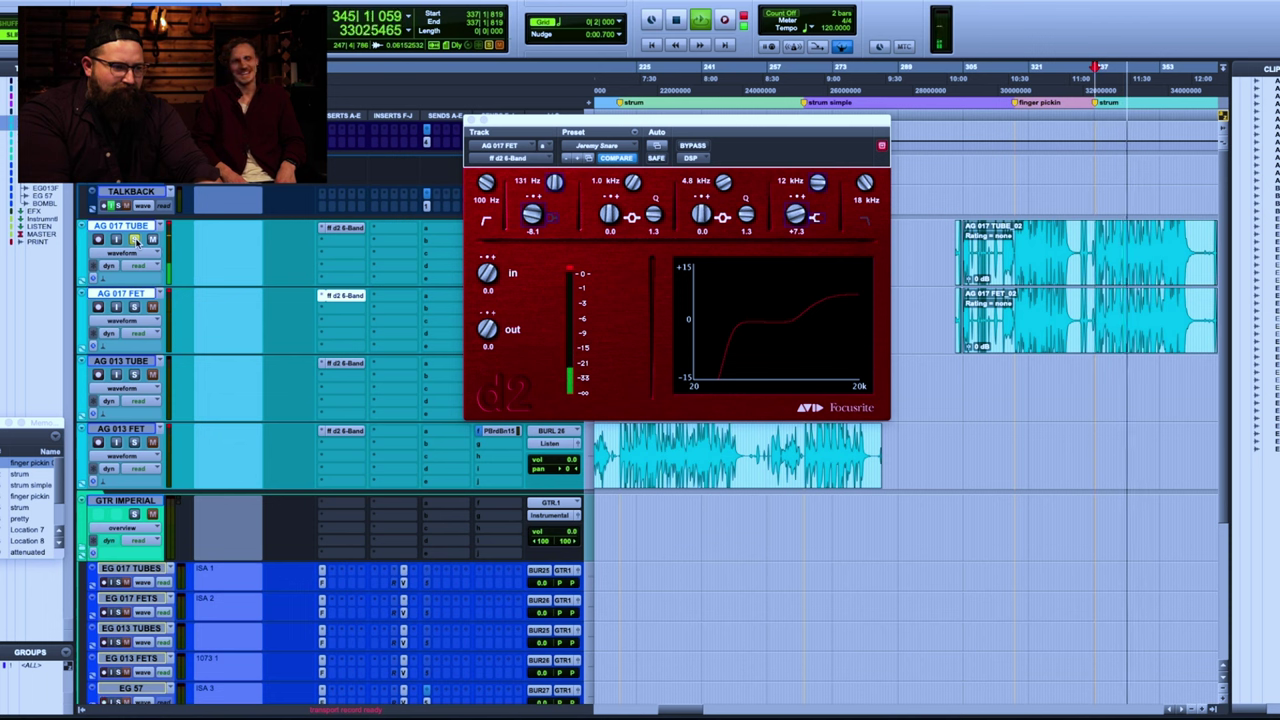
pyautogui.press('space')
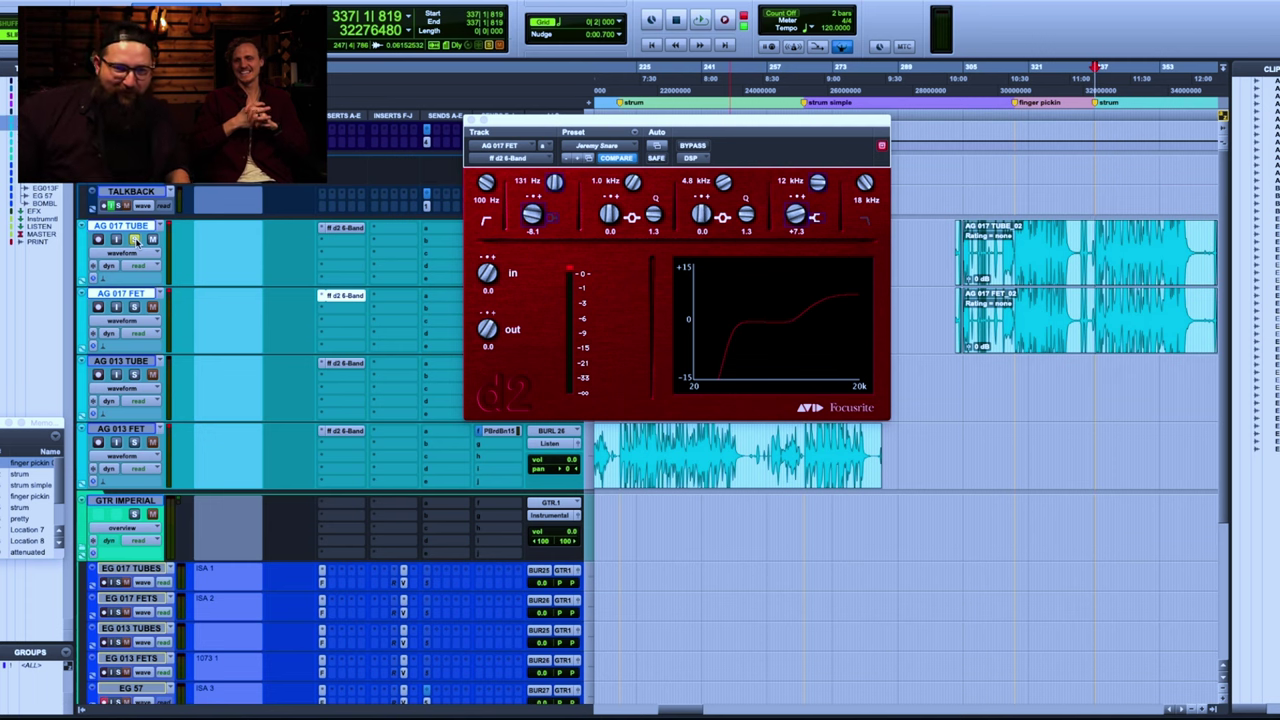
pyautogui.click(136, 241)
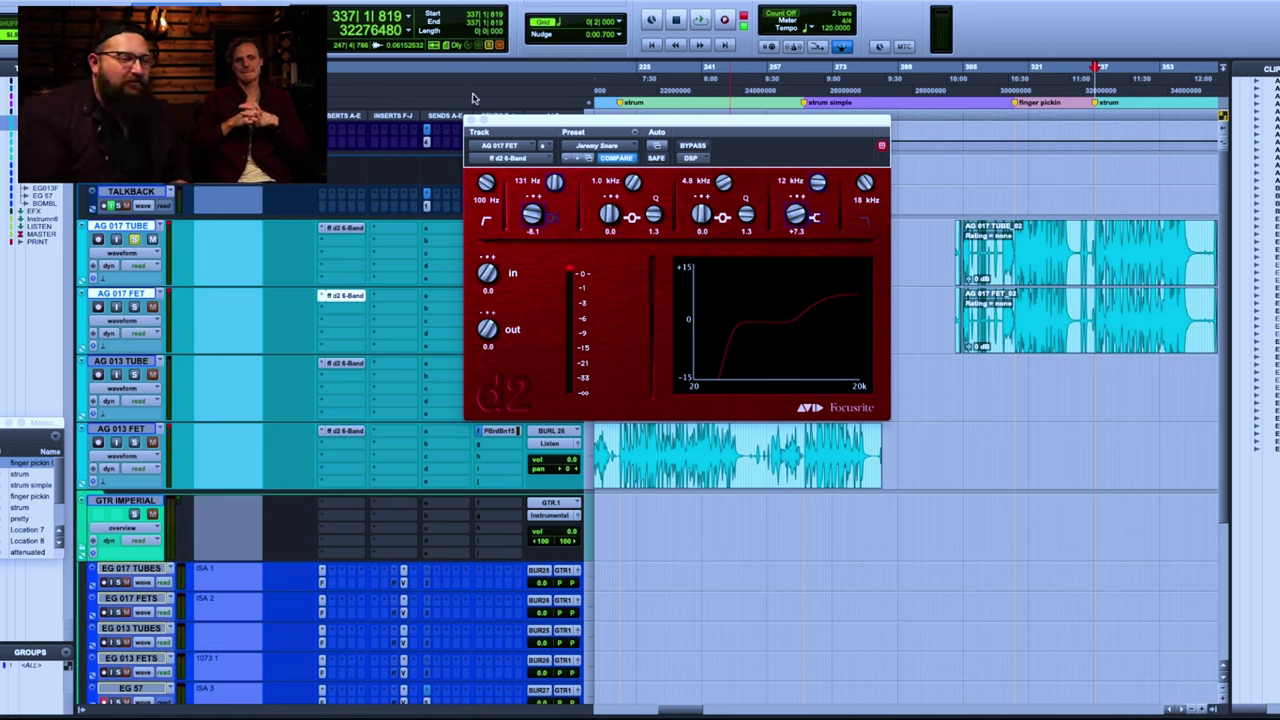
pyautogui.moveTo(530, 122); pyautogui.dragTo(497, 65)
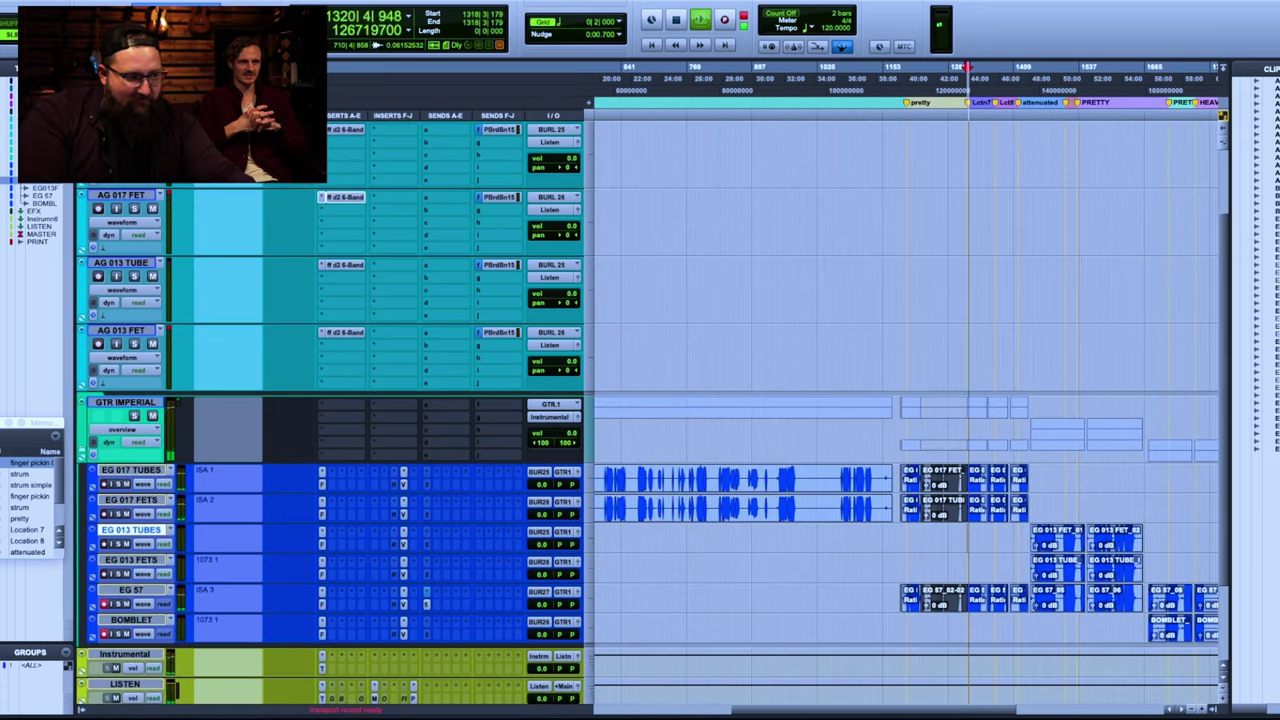
# Step: Stop playback, place the cursor at the pretty marker at bar 1201, and move the EG 57 track above EG 017 TUBES
pyautogui.press('space')
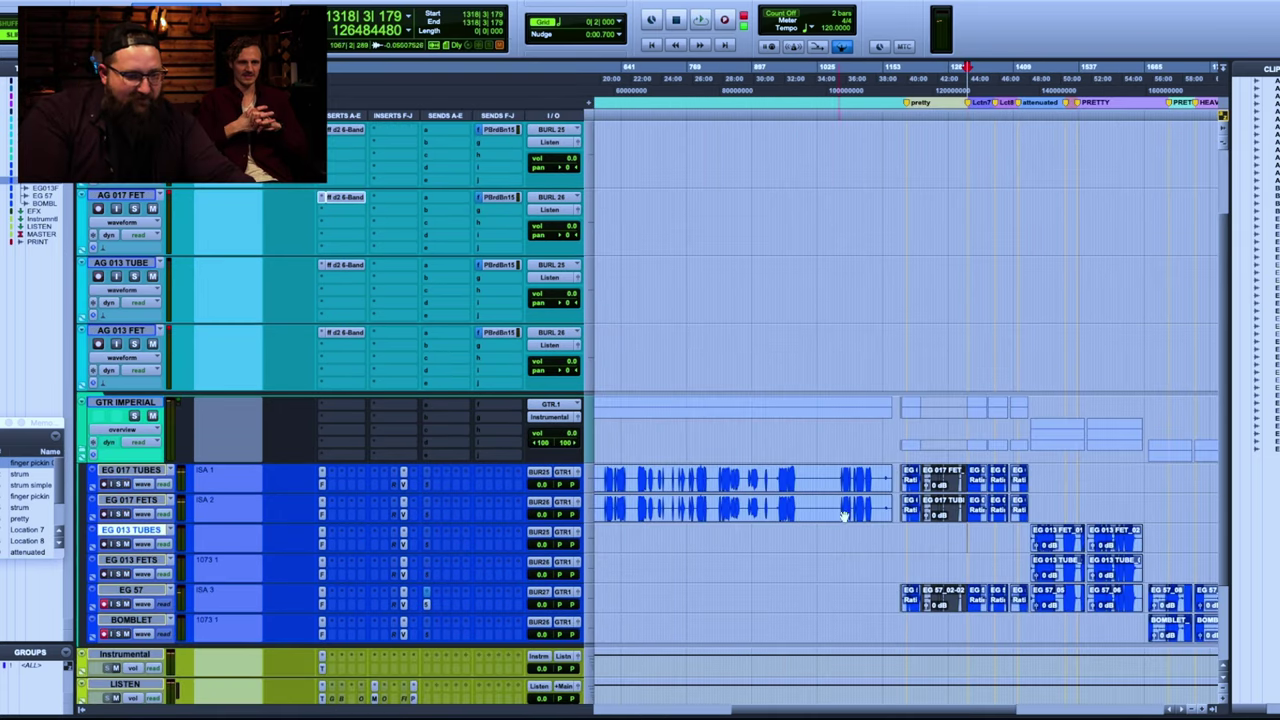
pyautogui.click(906, 528)
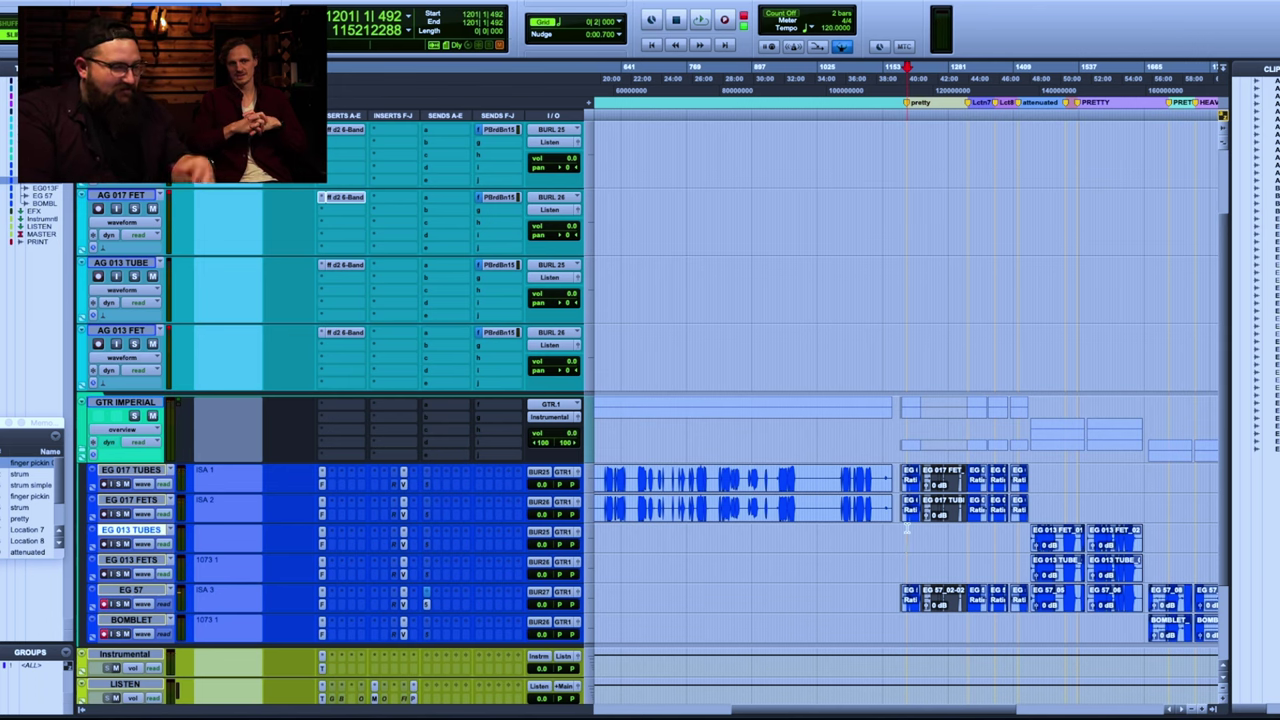
pyautogui.hotkey('ctrl', ']')
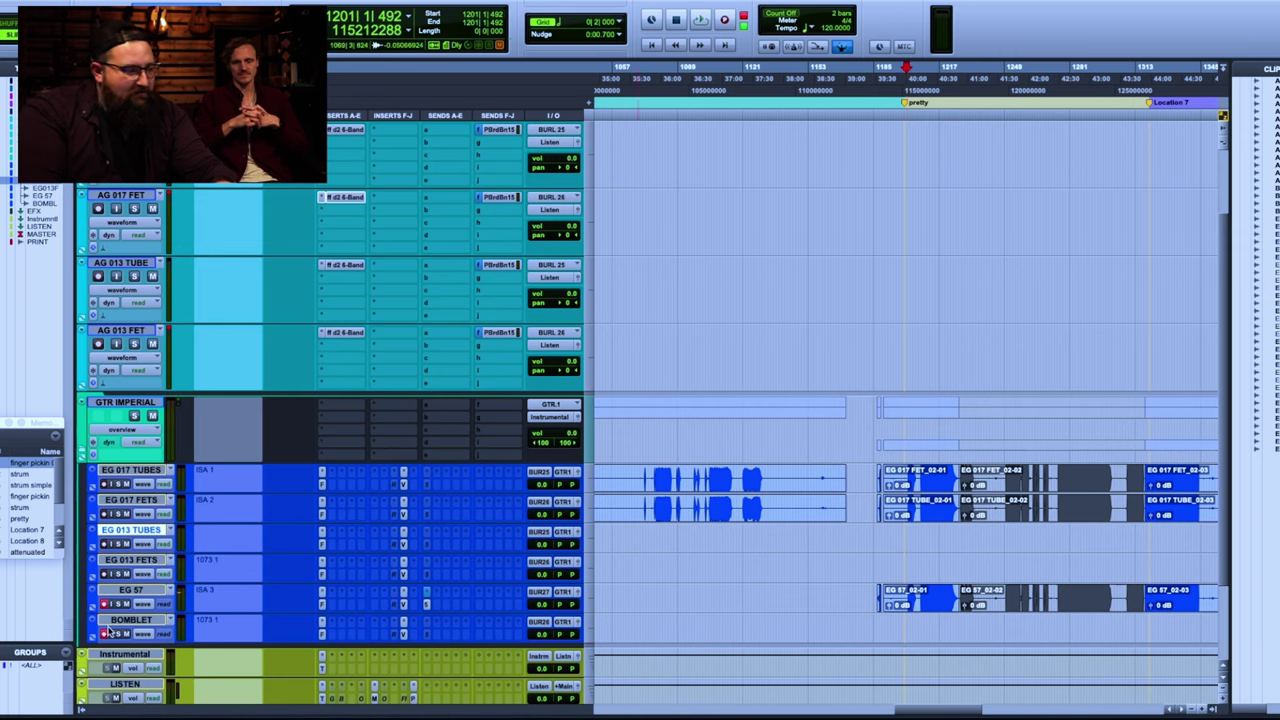
pyautogui.moveTo(138, 590); pyautogui.dragTo(170, 472)
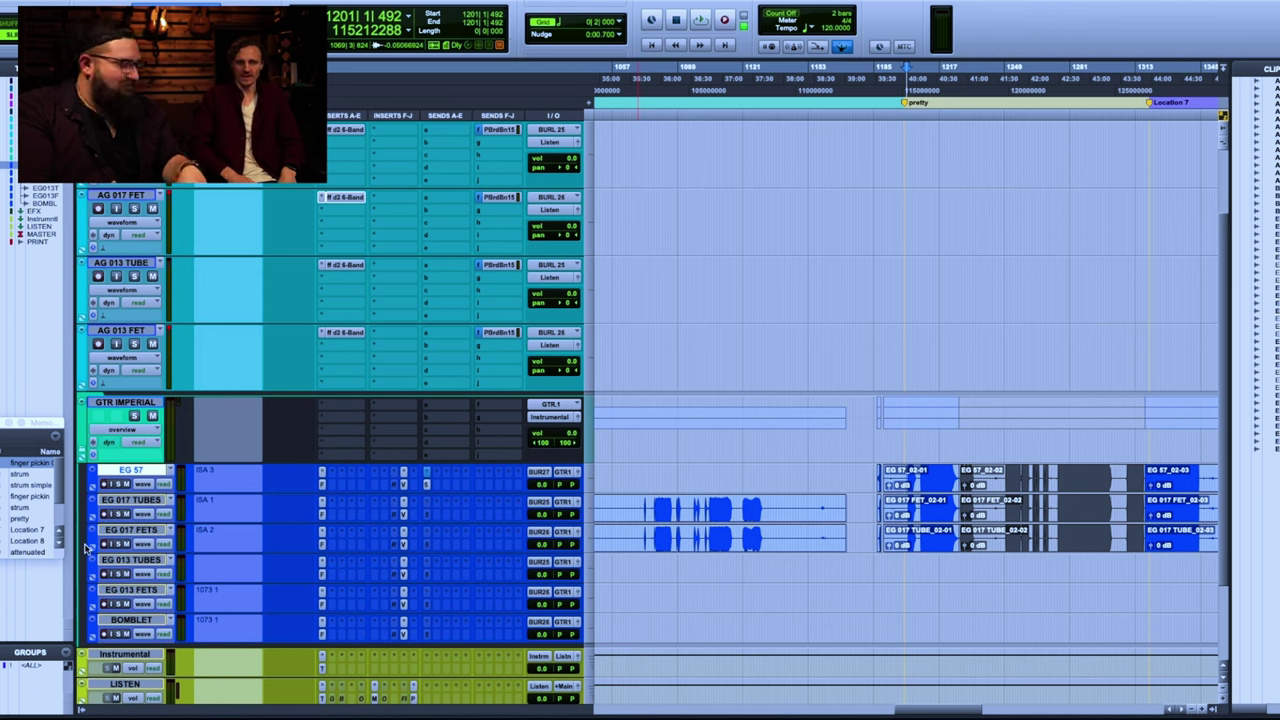
# Step: Play the pretty section from around bar 1206, comparing EG 57, EG 017 TUBES and EG 017 FETS in solo
pyautogui.click(919, 473)
pyautogui.click(917, 473)
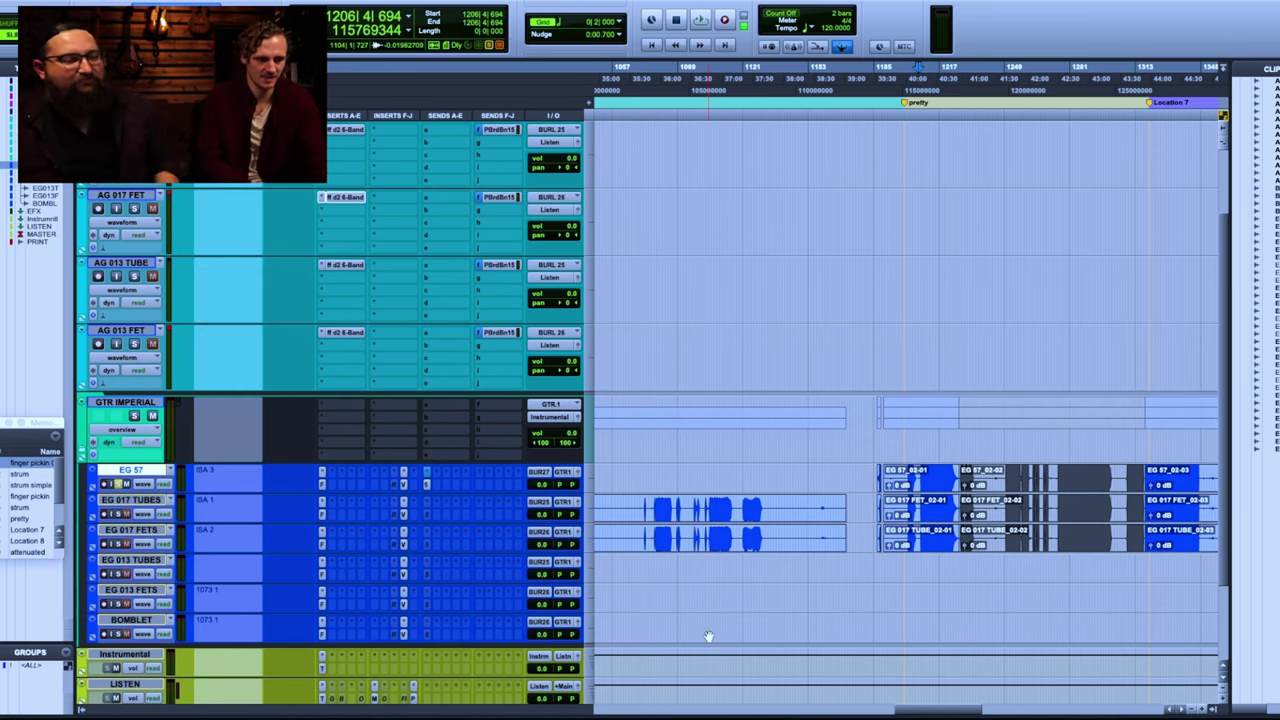
pyautogui.press('space')
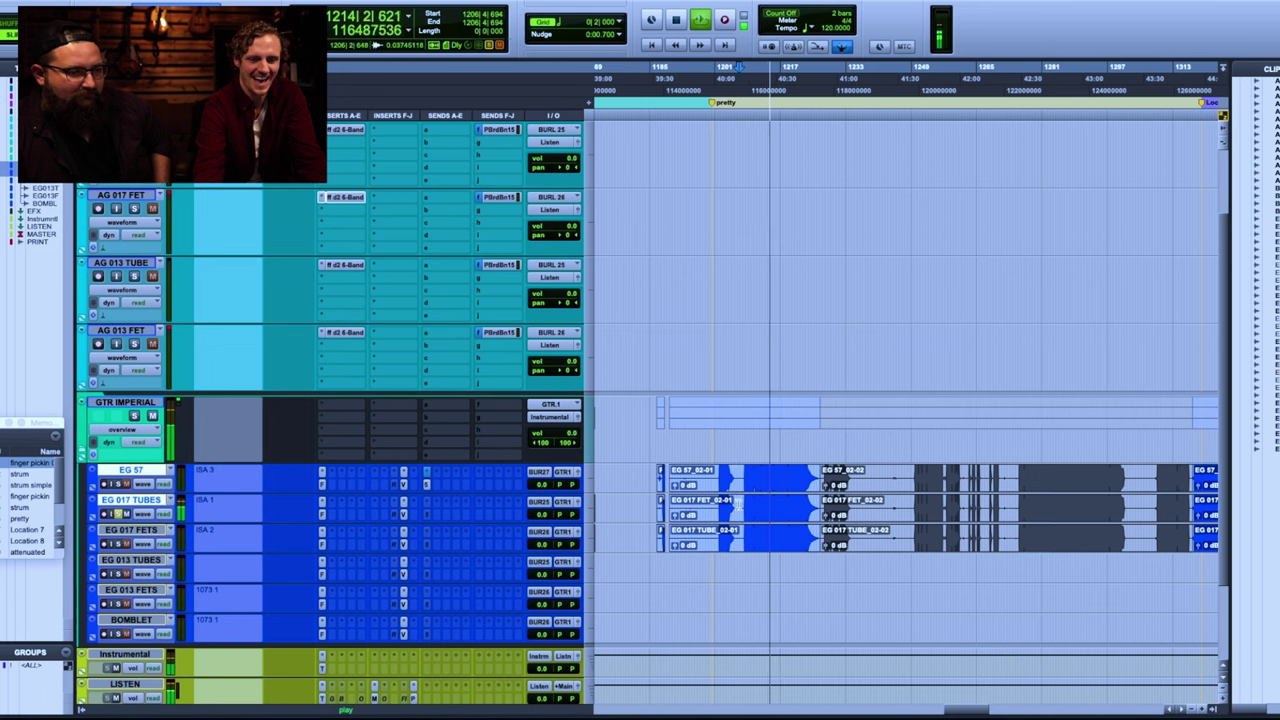
pyautogui.keyDown('shift'); pyautogui.click(131, 529); pyautogui.keyUp('shift')
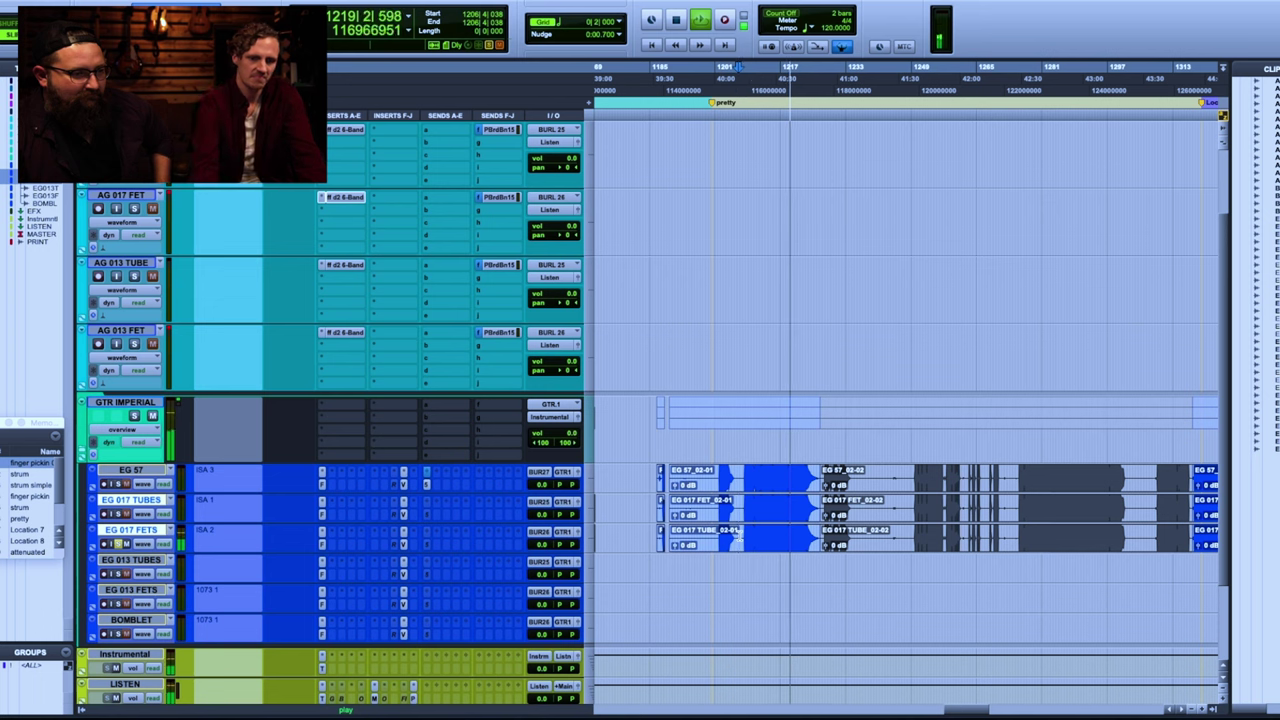
pyautogui.click(735, 493)
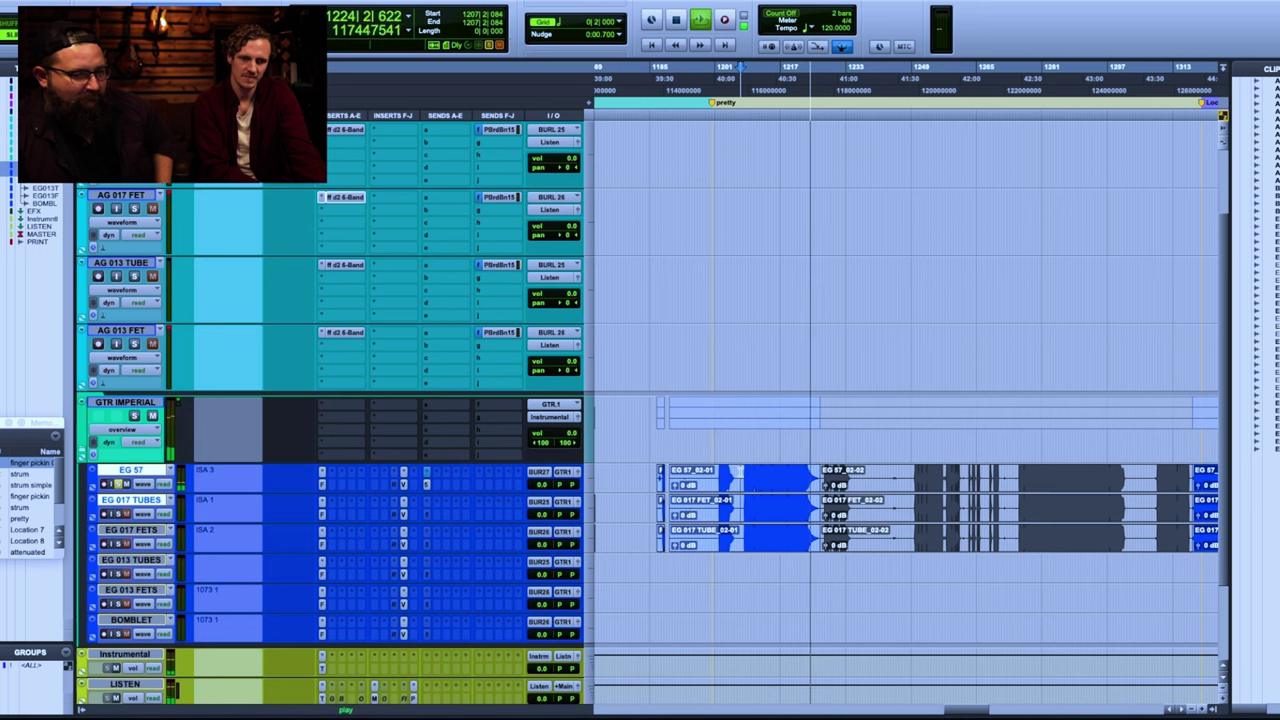
pyautogui.press('space')
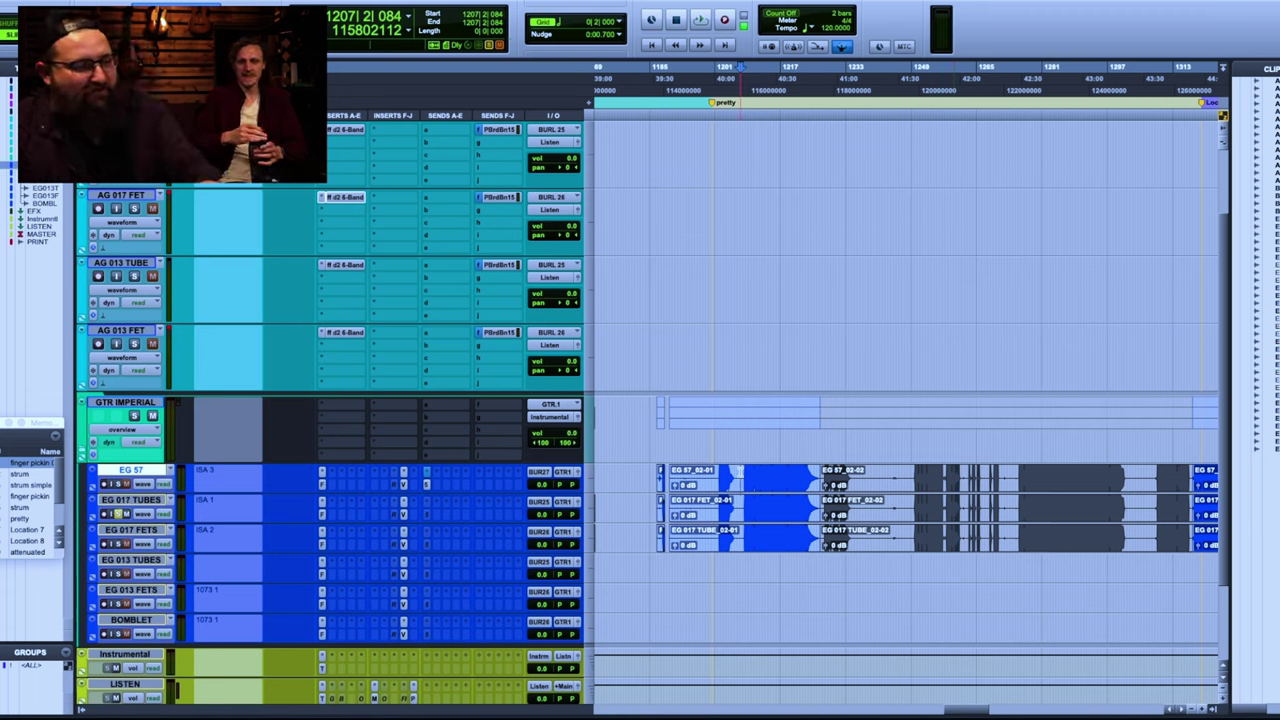
pyautogui.press('space')
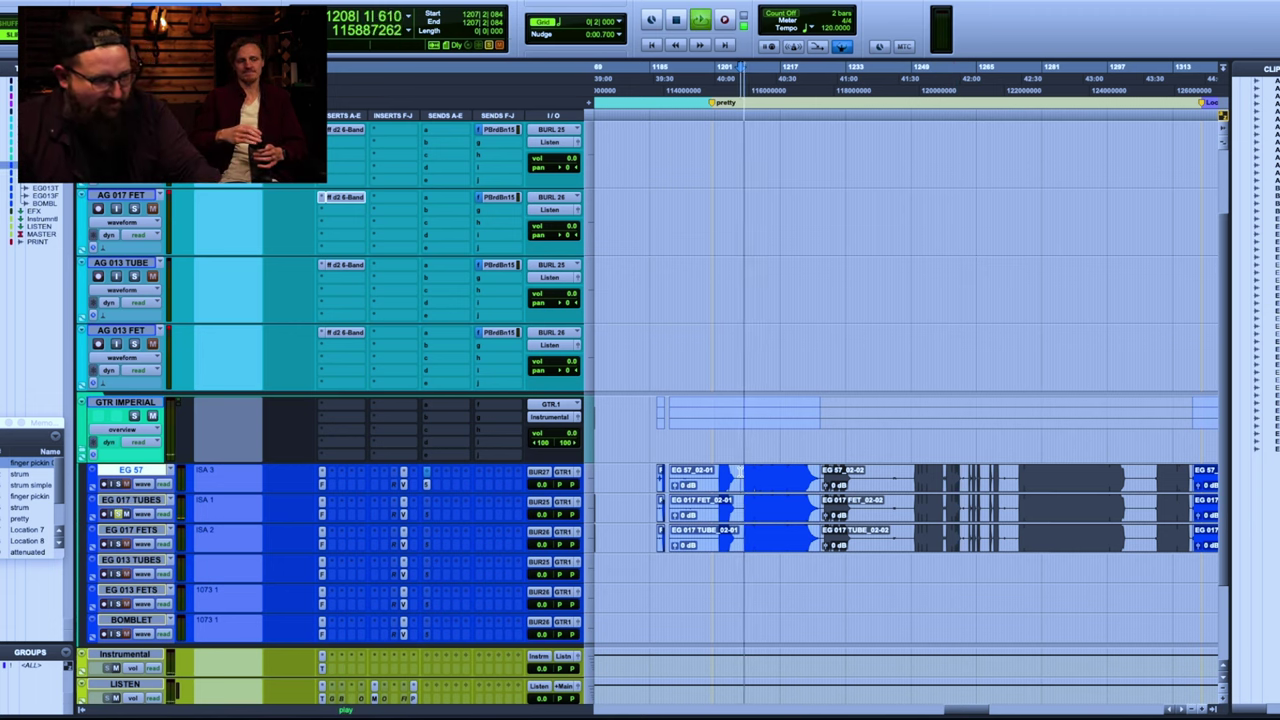
pyautogui.press('space')
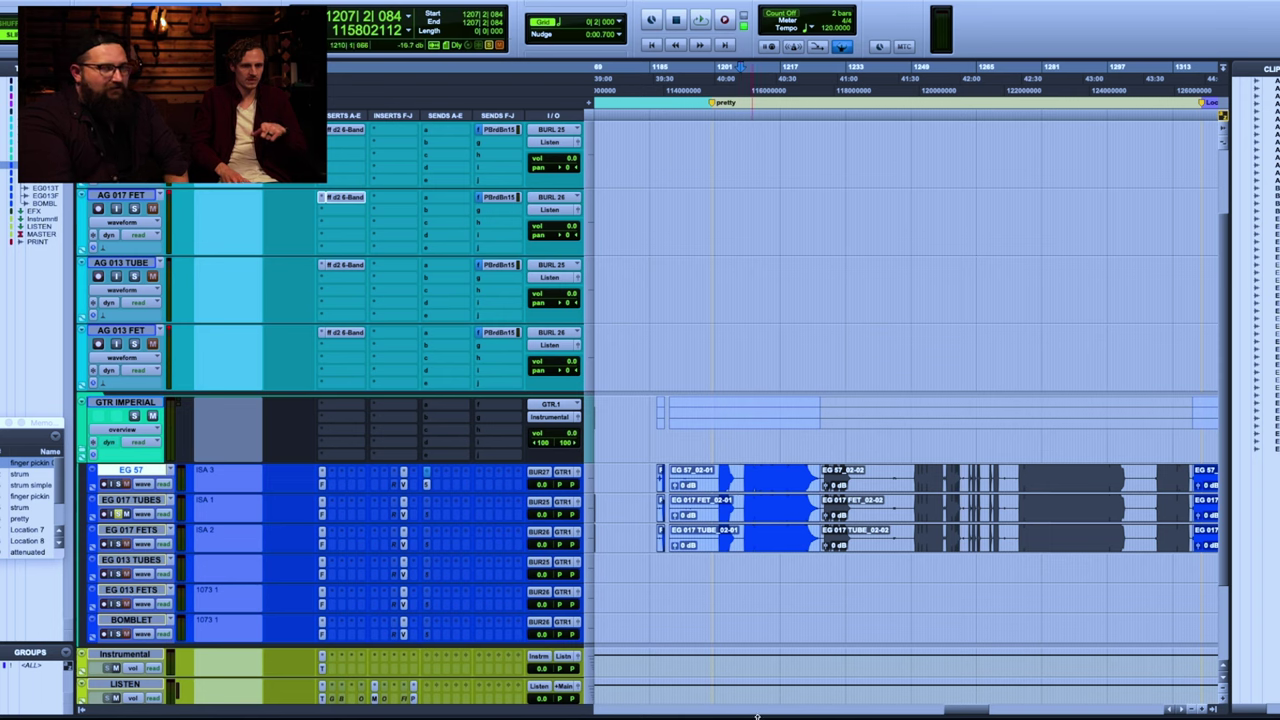
# Step: Bypass the ValhallaVintageVerb reverb on EG 017 TUBES and replay the pretty section, comparing EG 57, EG 017 FETS and EG 017 TUBES in solo
pyautogui.click(403, 514)
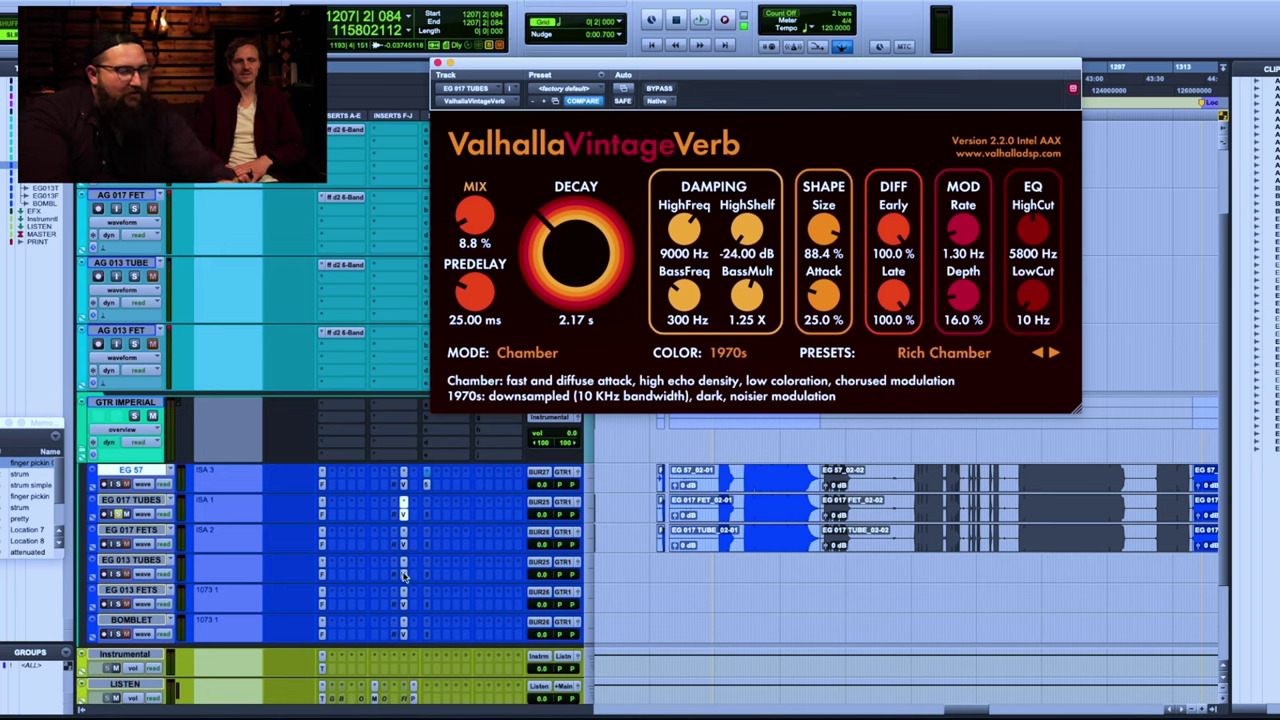
pyautogui.press('space')
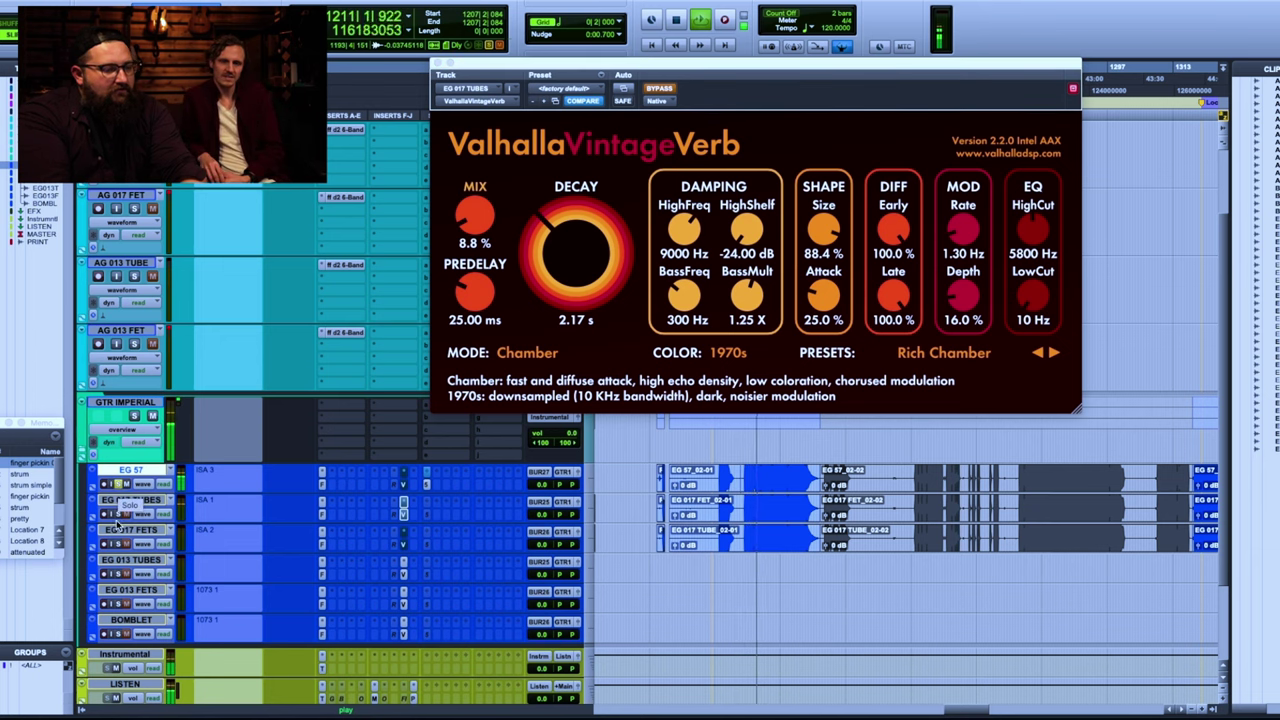
pyautogui.click(119, 544)
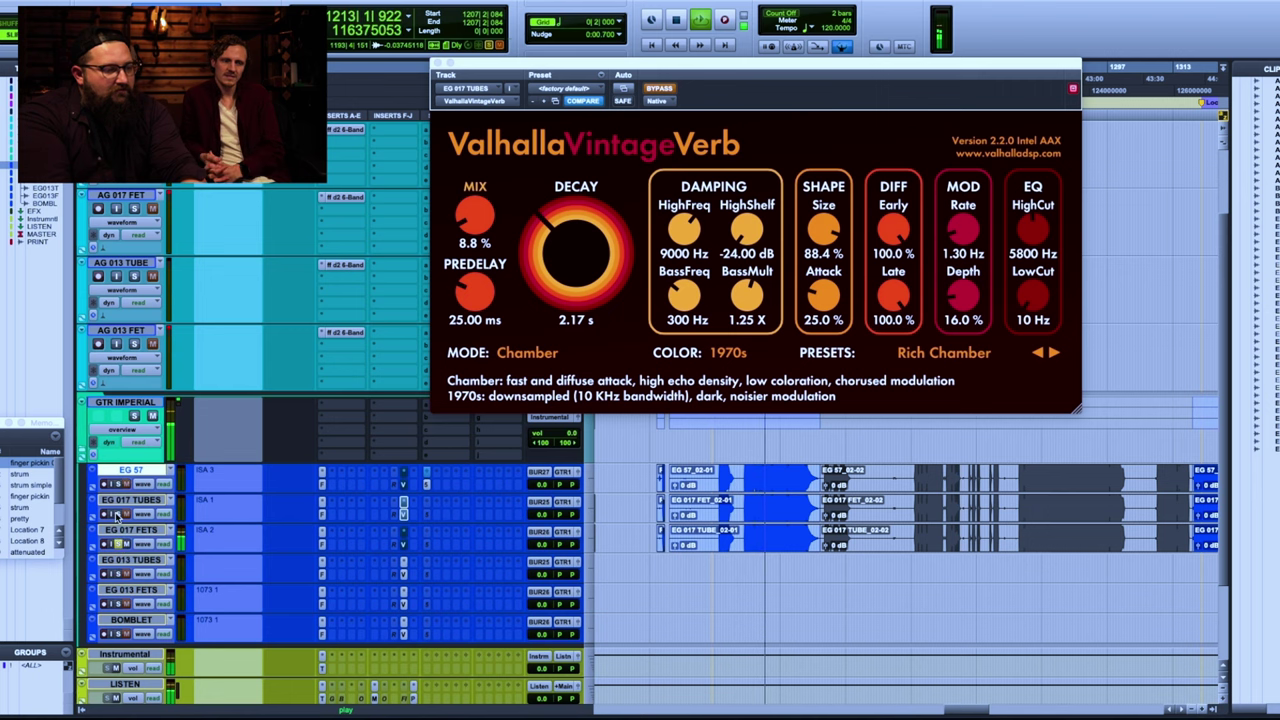
pyautogui.click(118, 514)
pyautogui.click(121, 484)
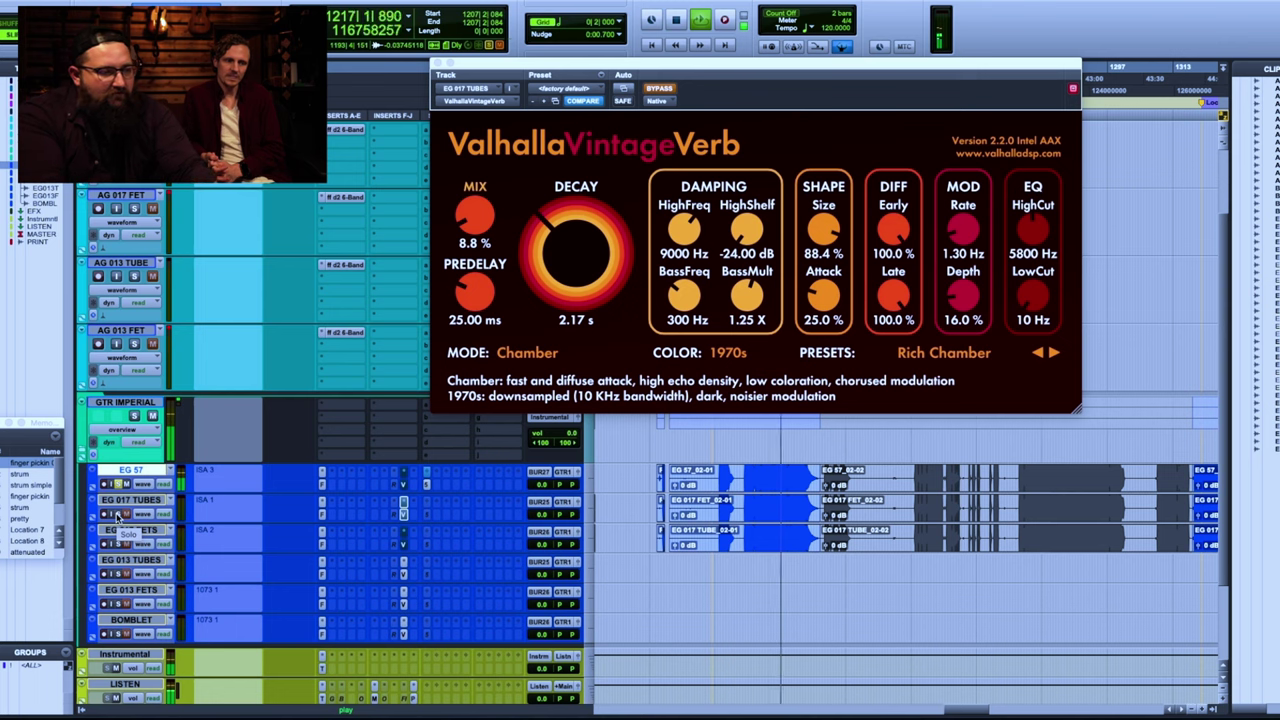
pyautogui.press('space')
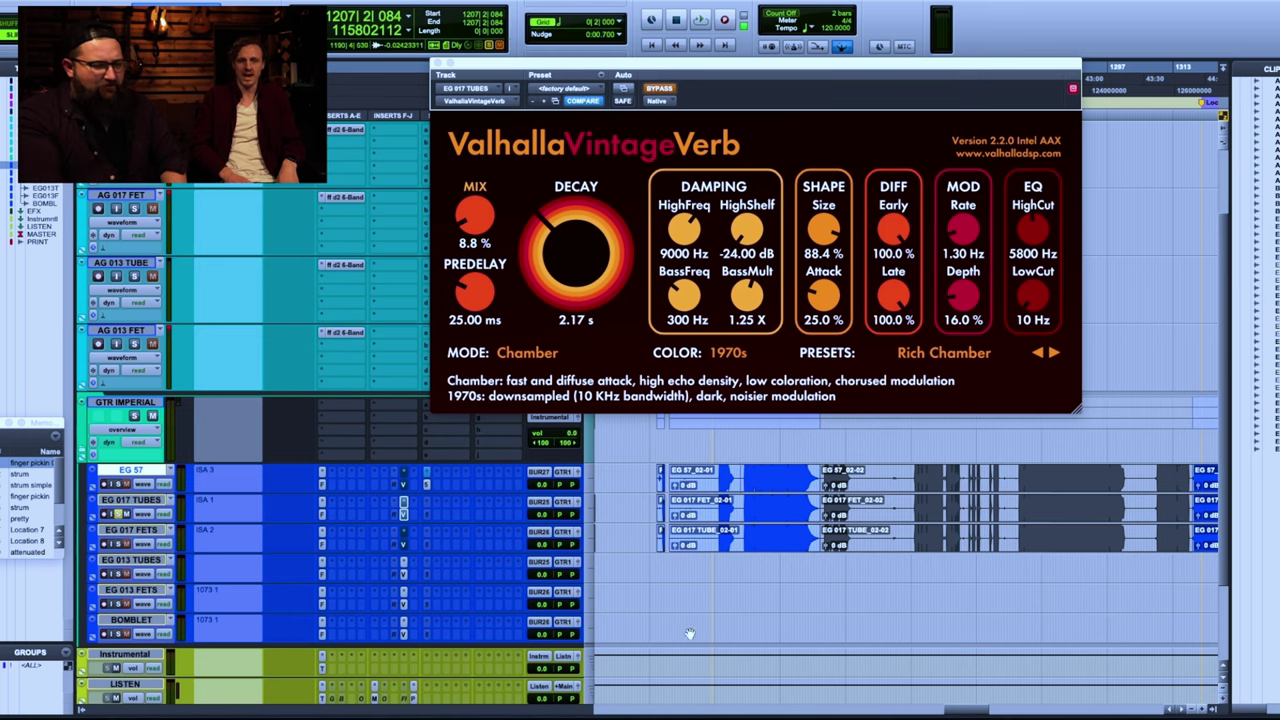
# Step: Close the reverb window and play the Location 7 section from around bar 1317, comparing EG 57 and EG 017 TUBES in solo
pyautogui.moveTo(965, 713); pyautogui.dragTo(972, 713)
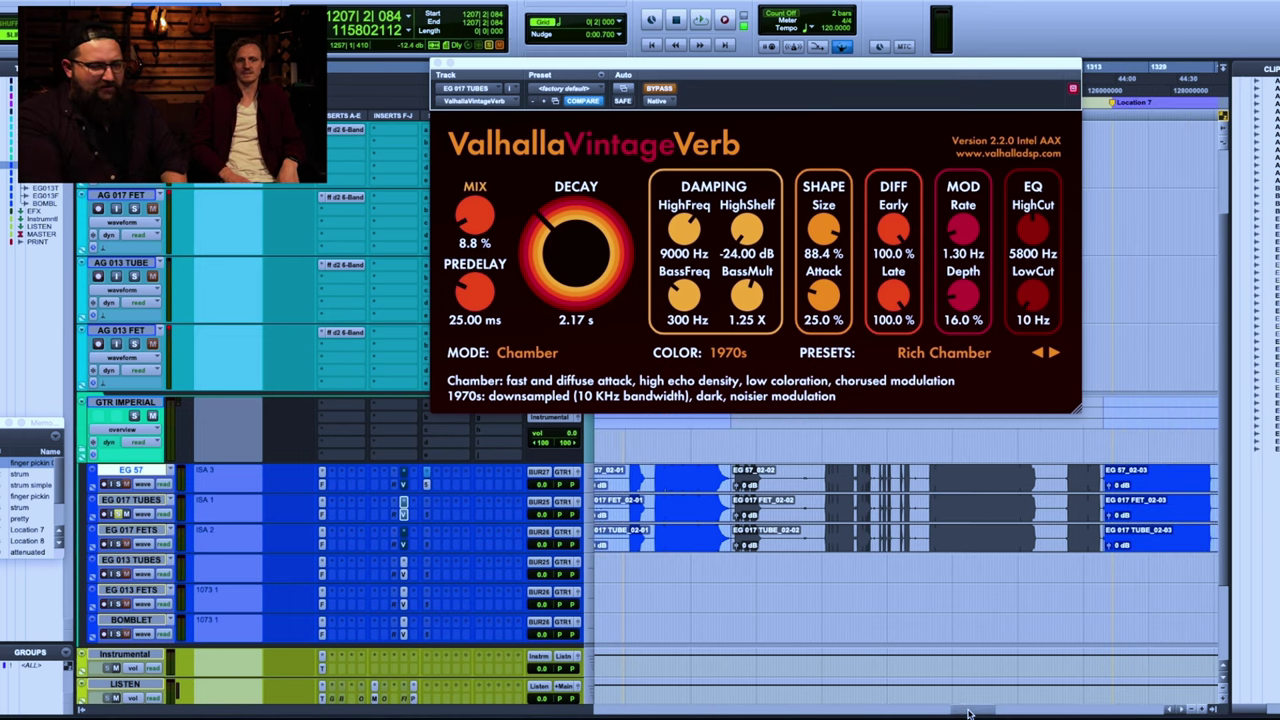
pyautogui.click(437, 63)
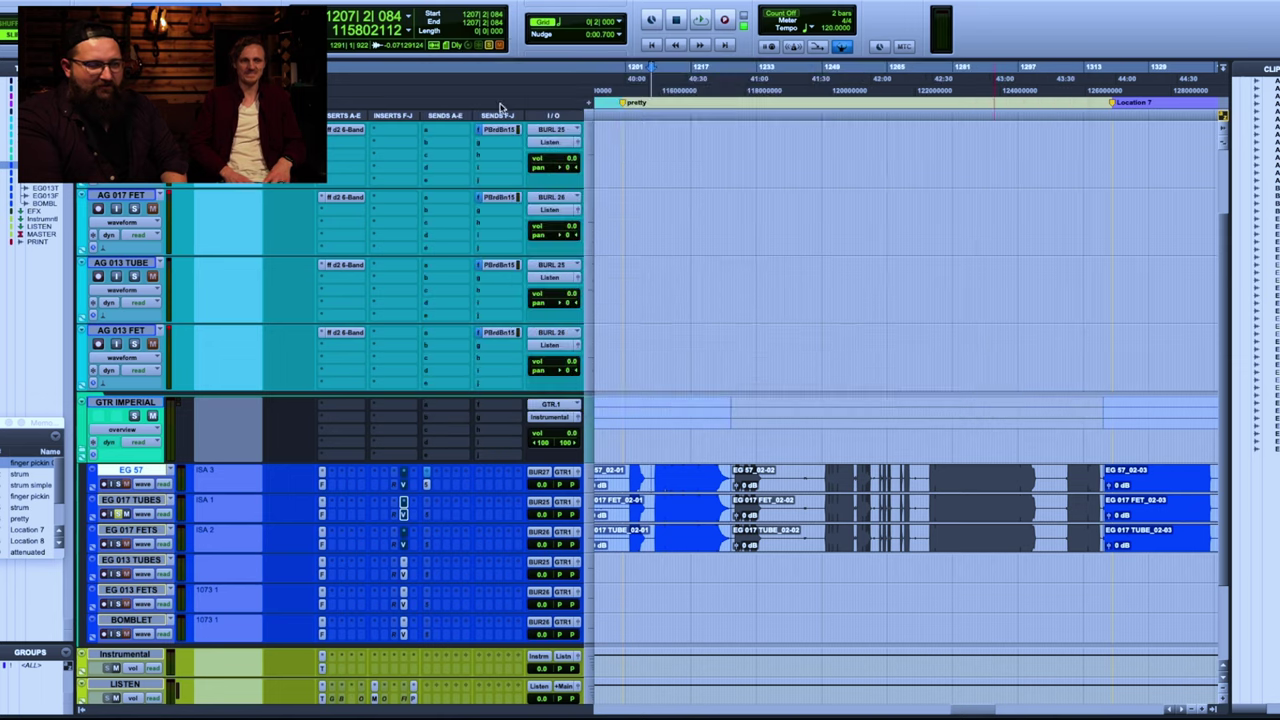
pyautogui.click(1105, 442)
pyautogui.press('space')
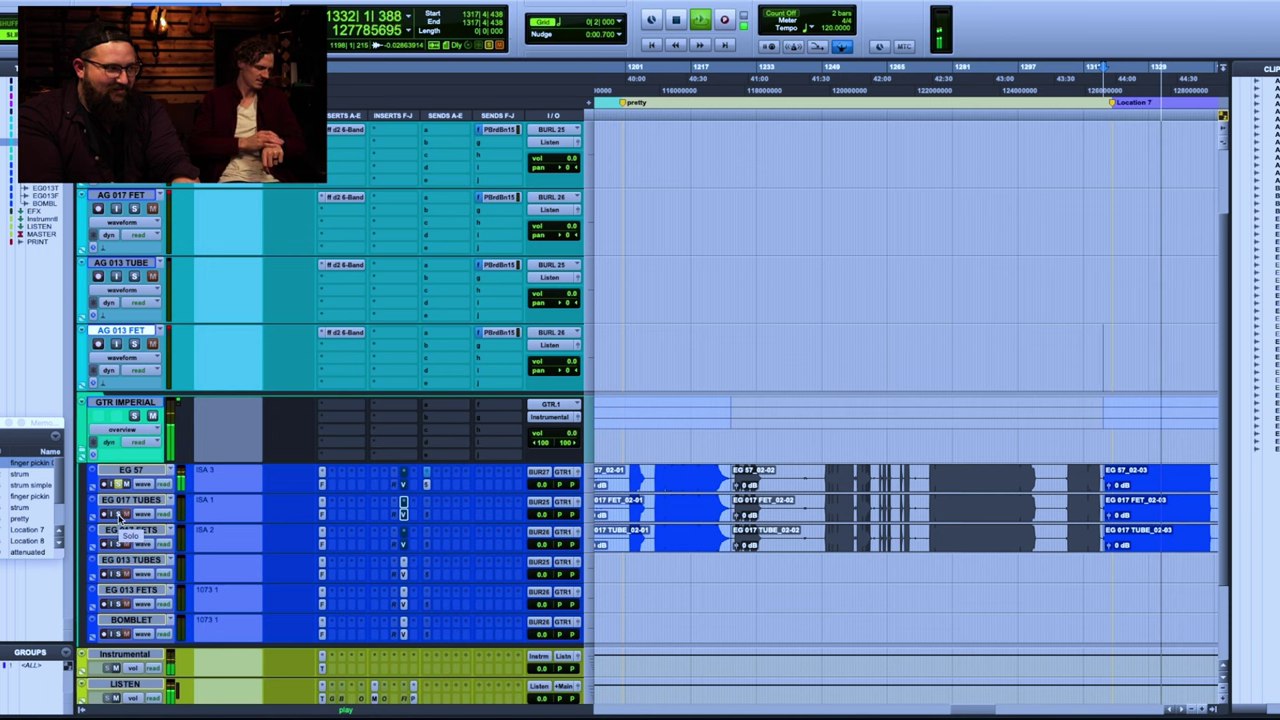
pyautogui.click(119, 514)
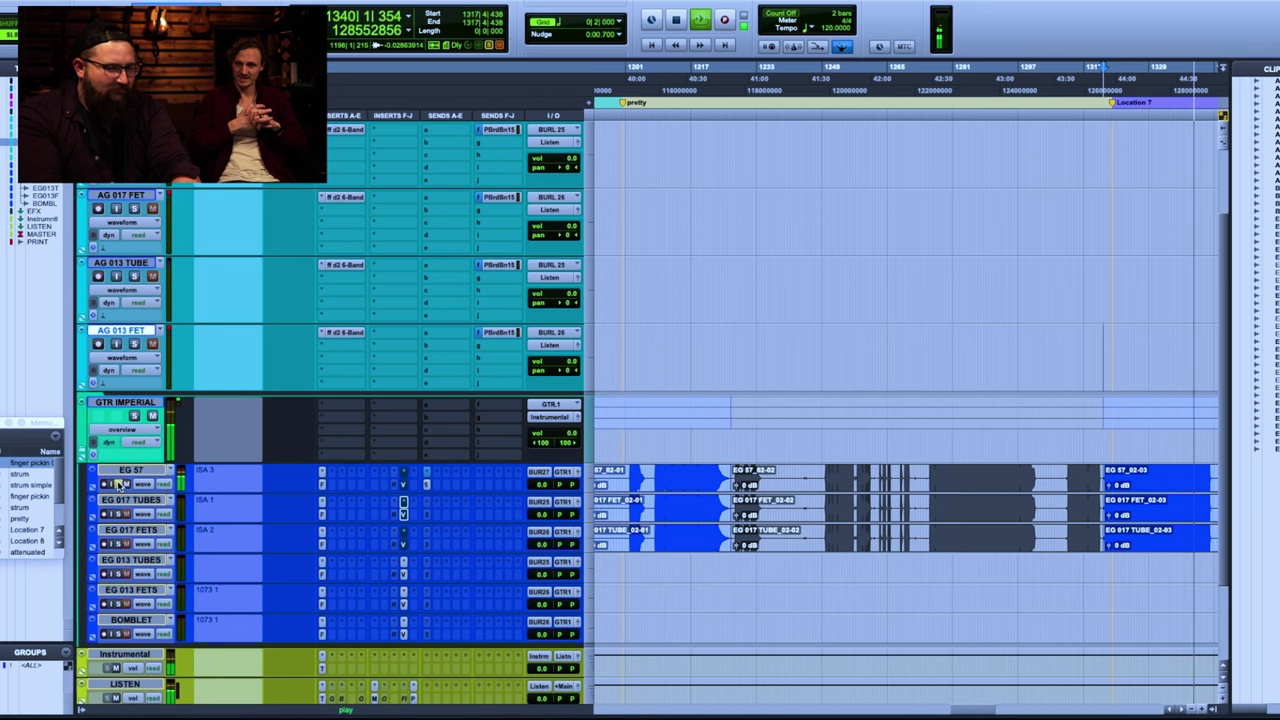
pyautogui.press('space')
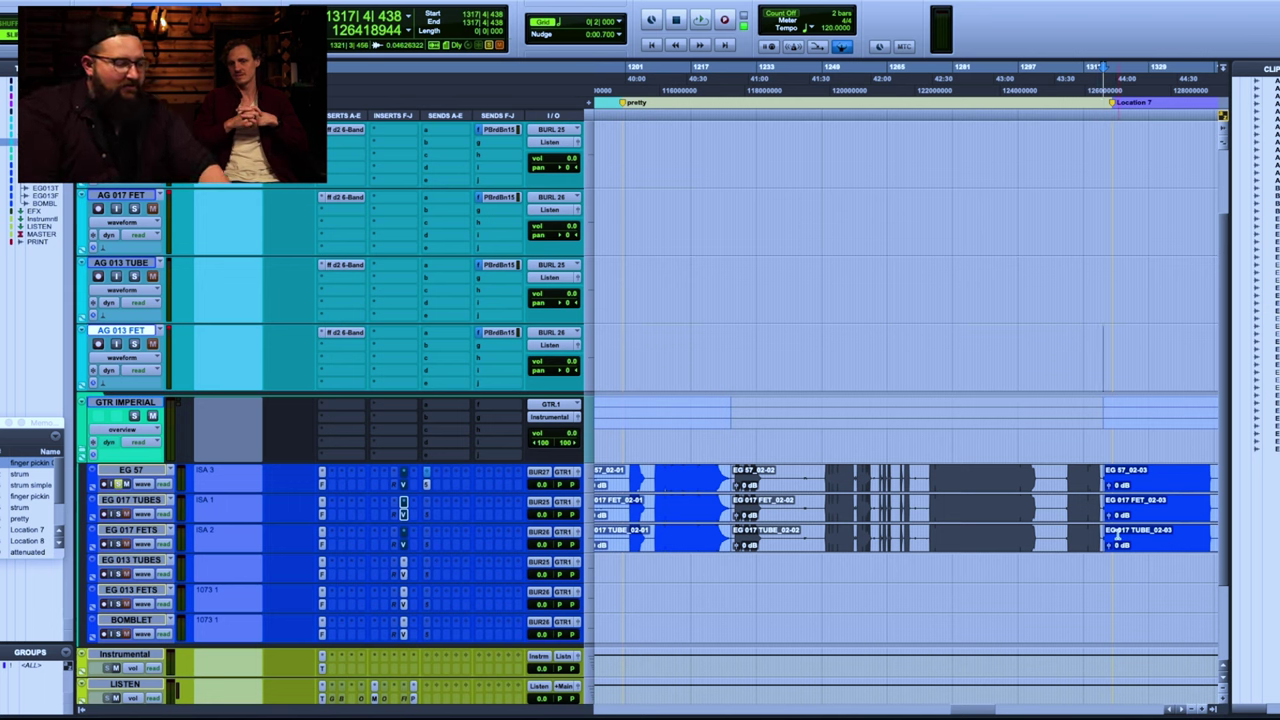
# Step: Play the attenuated section from around bar 1422 with EG 57 in solo and enlarge the waveform display
pyautogui.scroll(-2, 1117, 537)
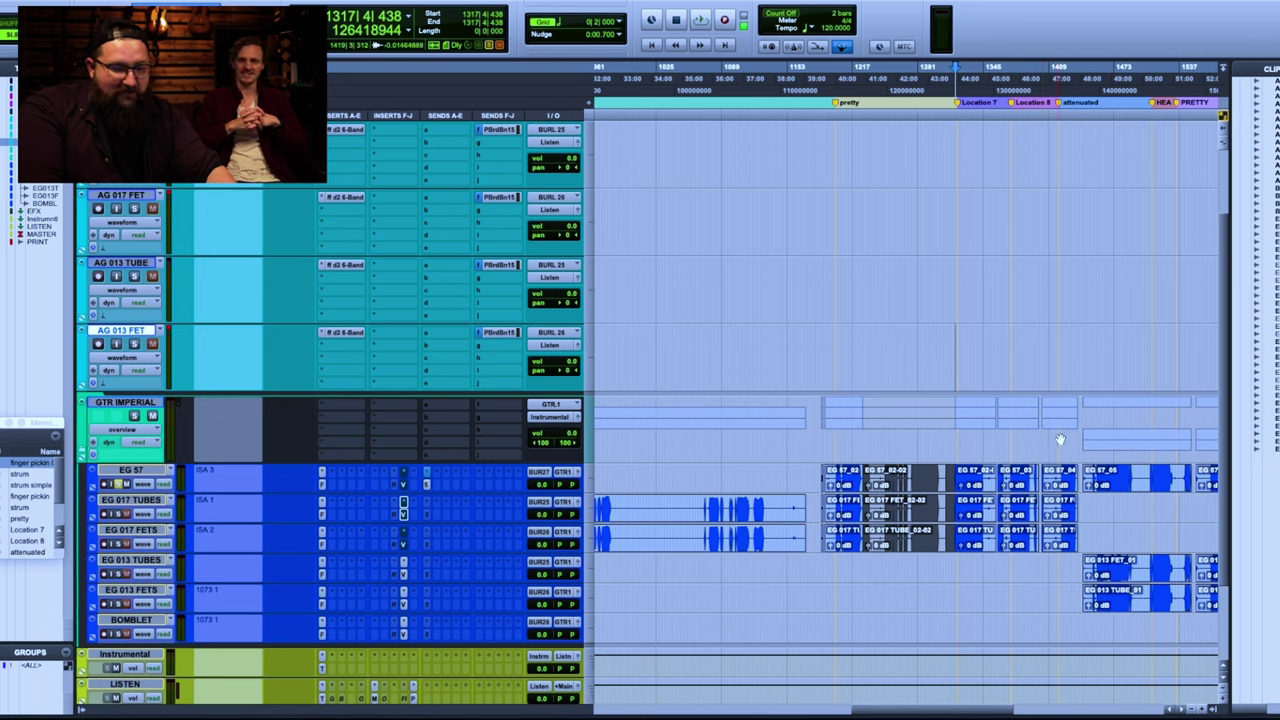
pyautogui.click(1058, 482)
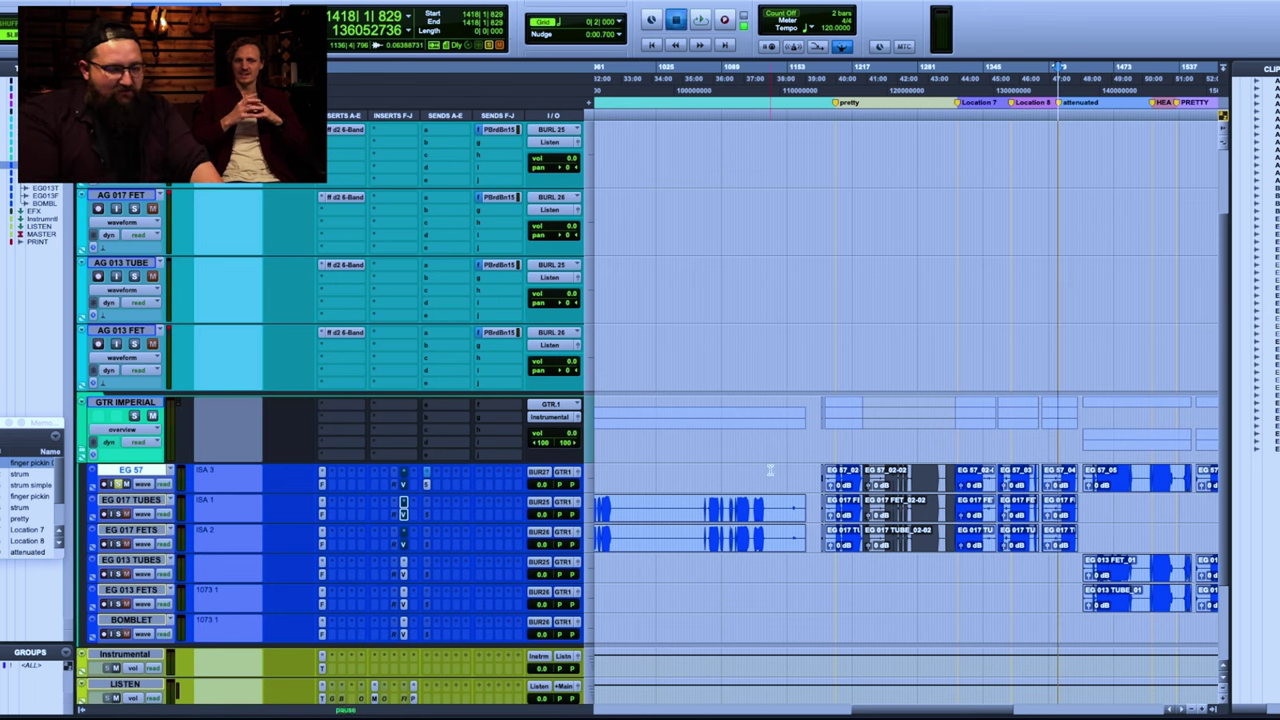
pyautogui.press('space')
pyautogui.hotkey('ctrl', ']')
pyautogui.hotkey('ctrl', ']')
pyautogui.hotkey('ctrl', ']')
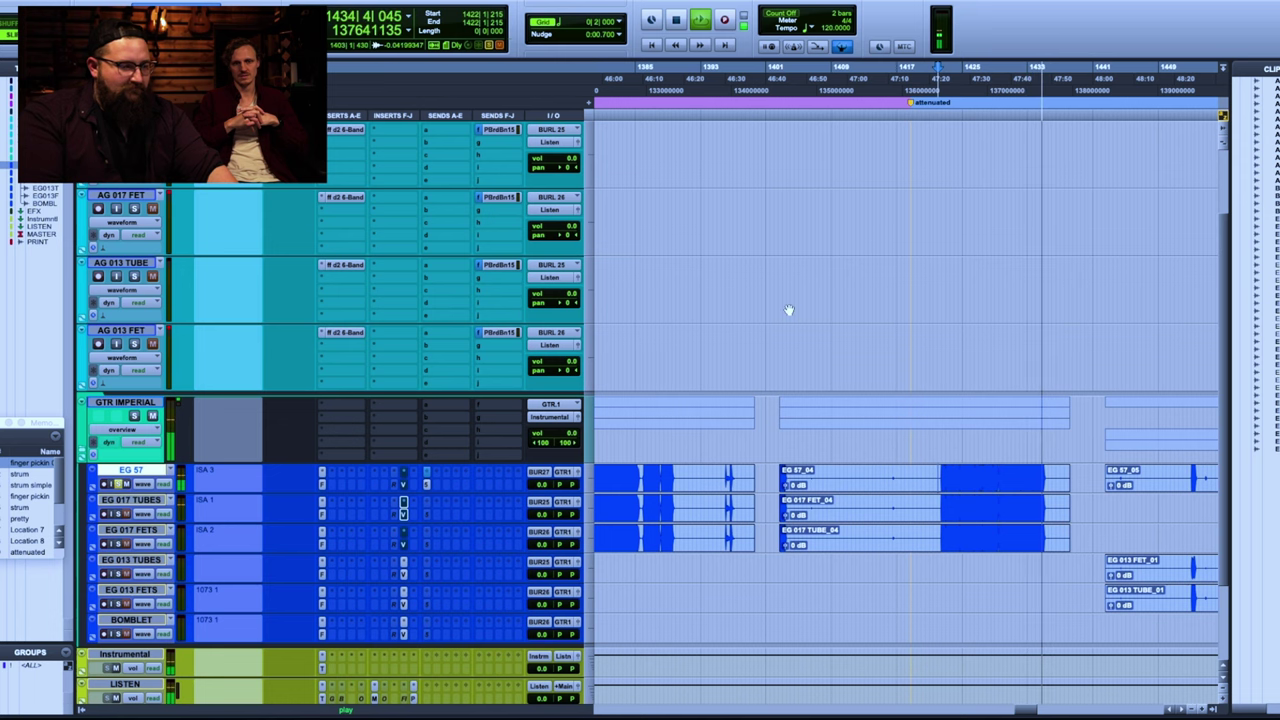
pyautogui.press('space')
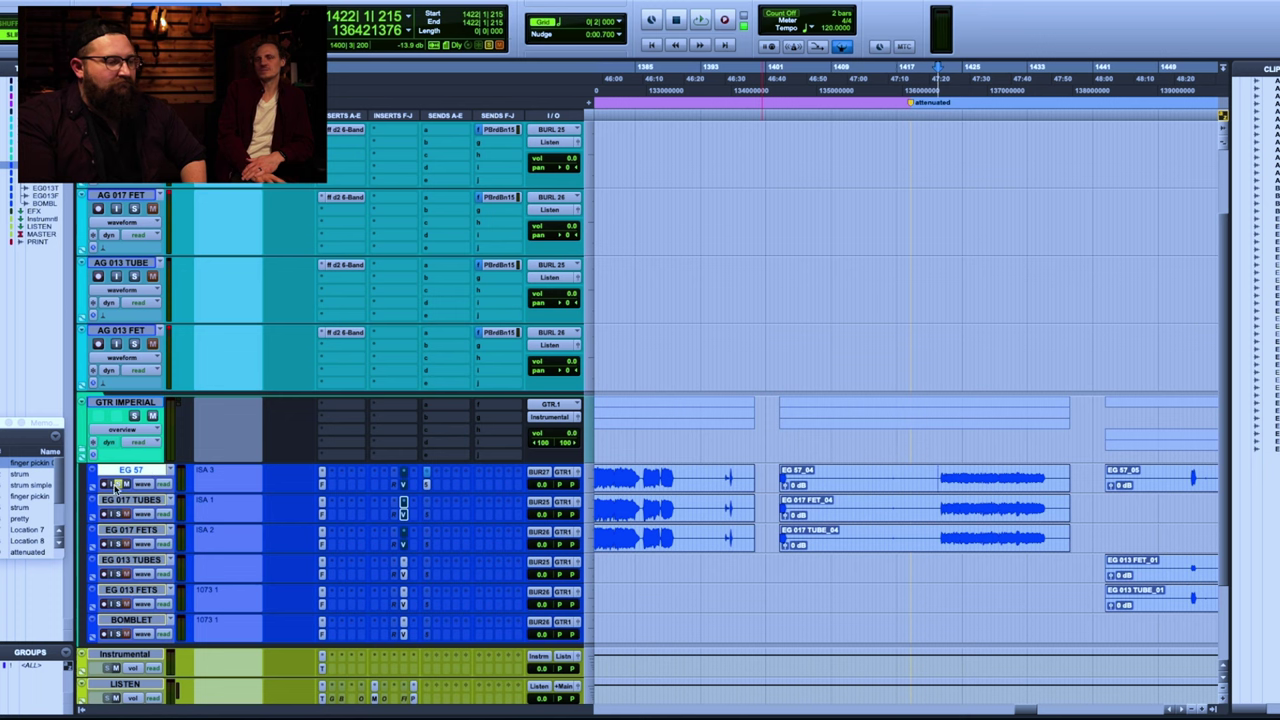
# Step: Select the attenuated passage on EG 57 from about bar 1421 to 1435, and place the cursor at its start on EG 017 TUBES
pyautogui.click(935, 478)
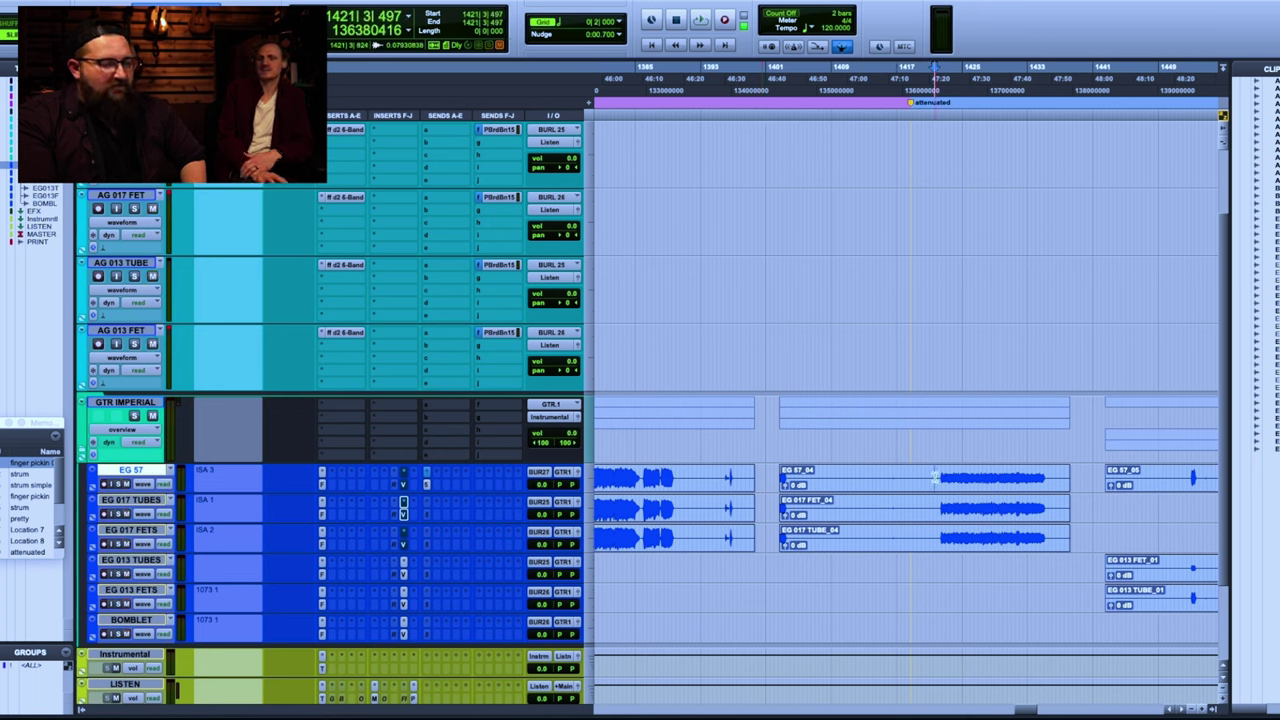
pyautogui.moveTo(935, 478); pyautogui.dragTo(1045, 478)
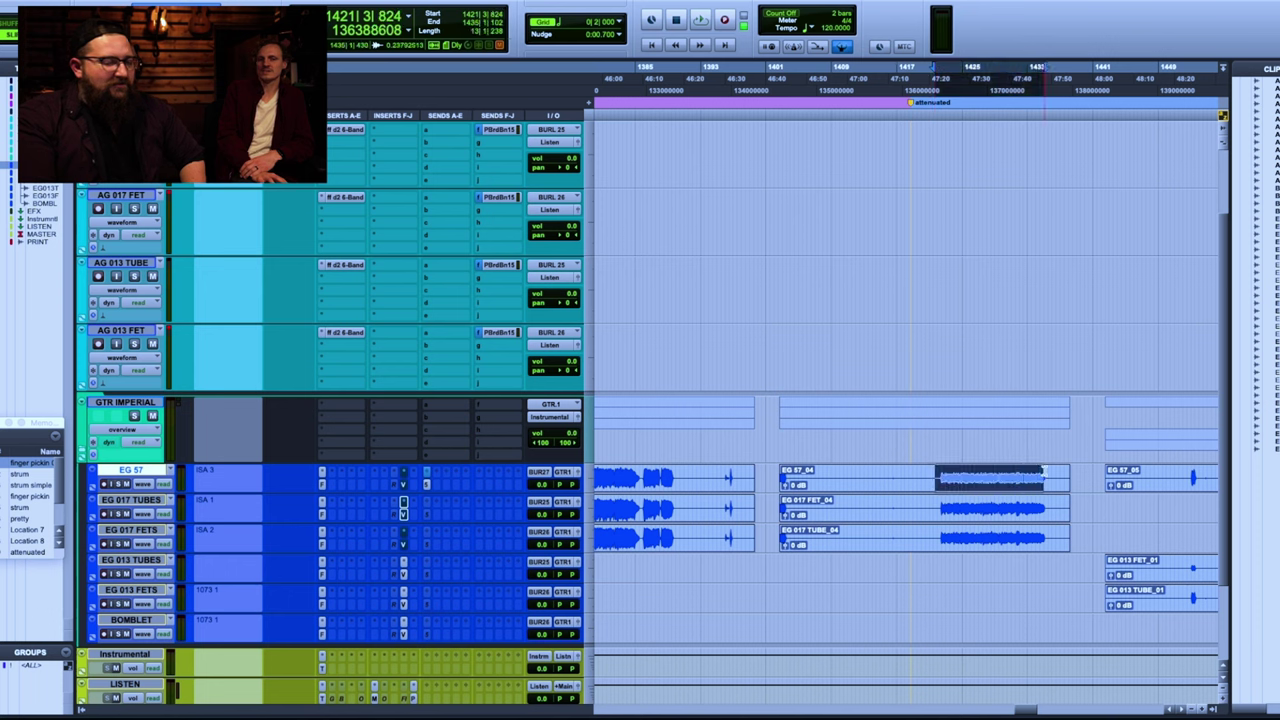
pyautogui.click(1045, 477)
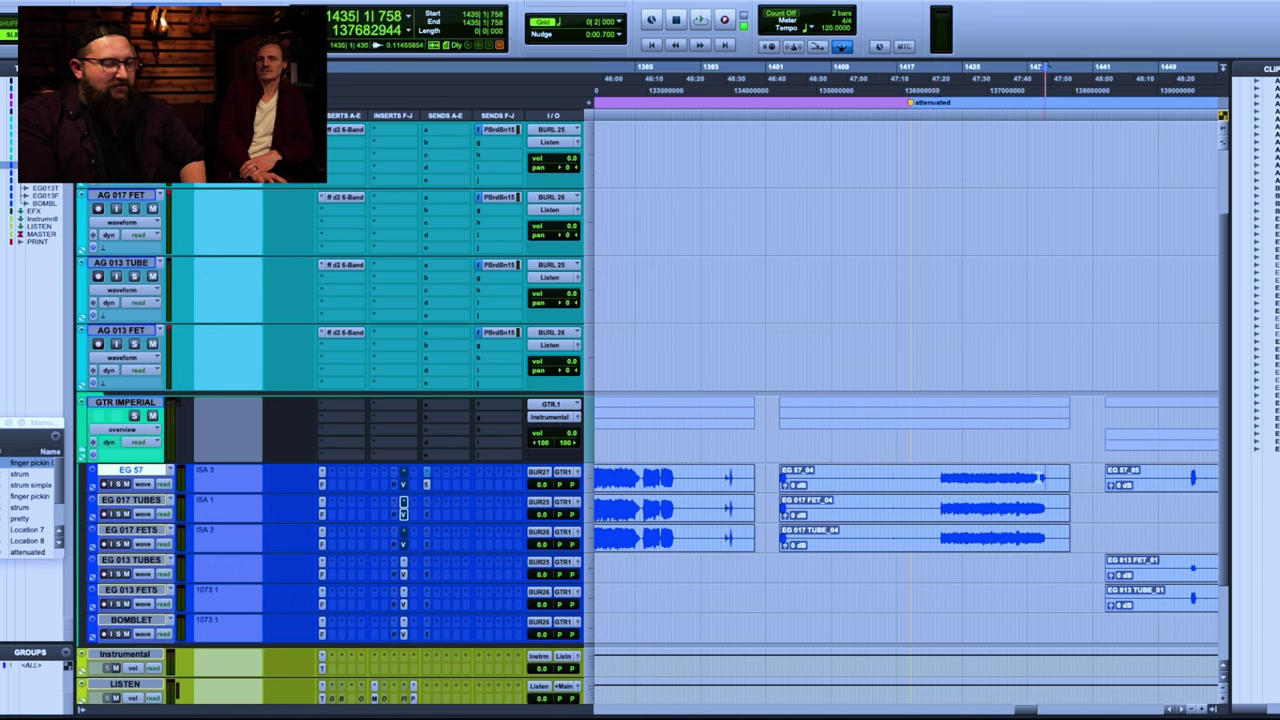
pyautogui.click(958, 507)
pyautogui.click(940, 507)
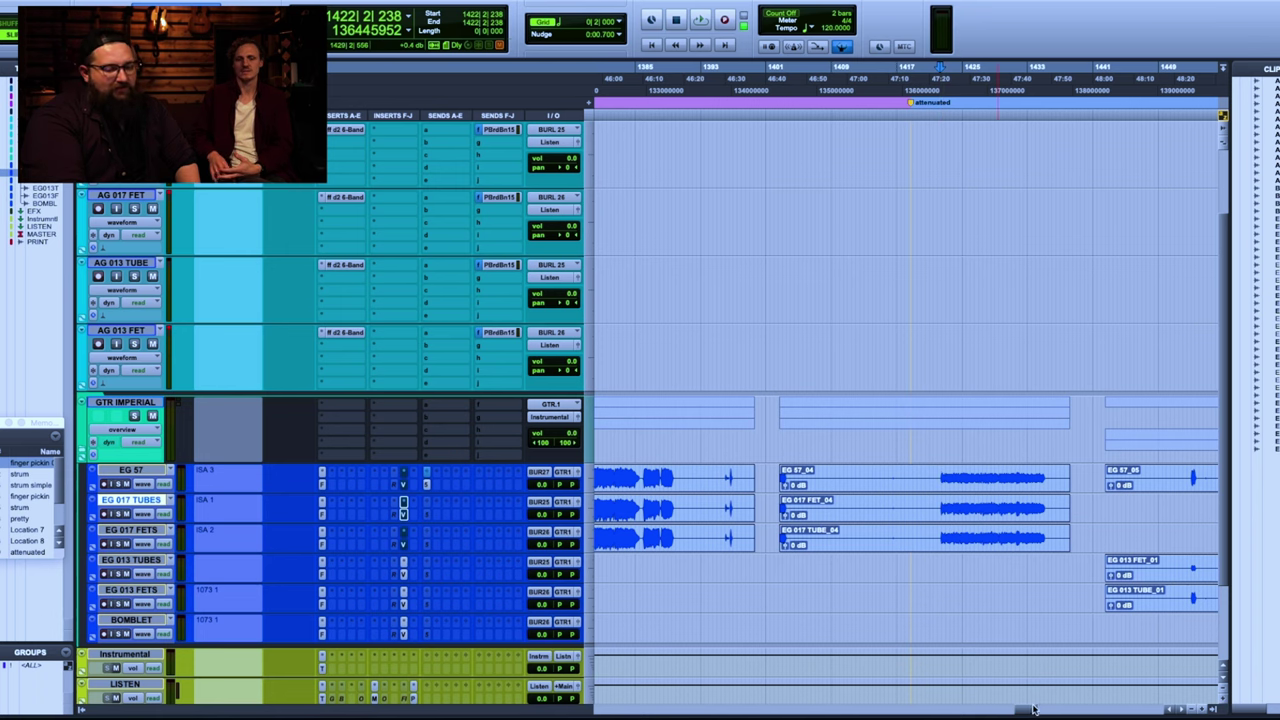
# Step: Place the edit cursor at around bar 1628, within the last passage of the second EG 013 recordings
pyautogui.moveTo(1030, 711); pyautogui.dragTo(1050, 703)
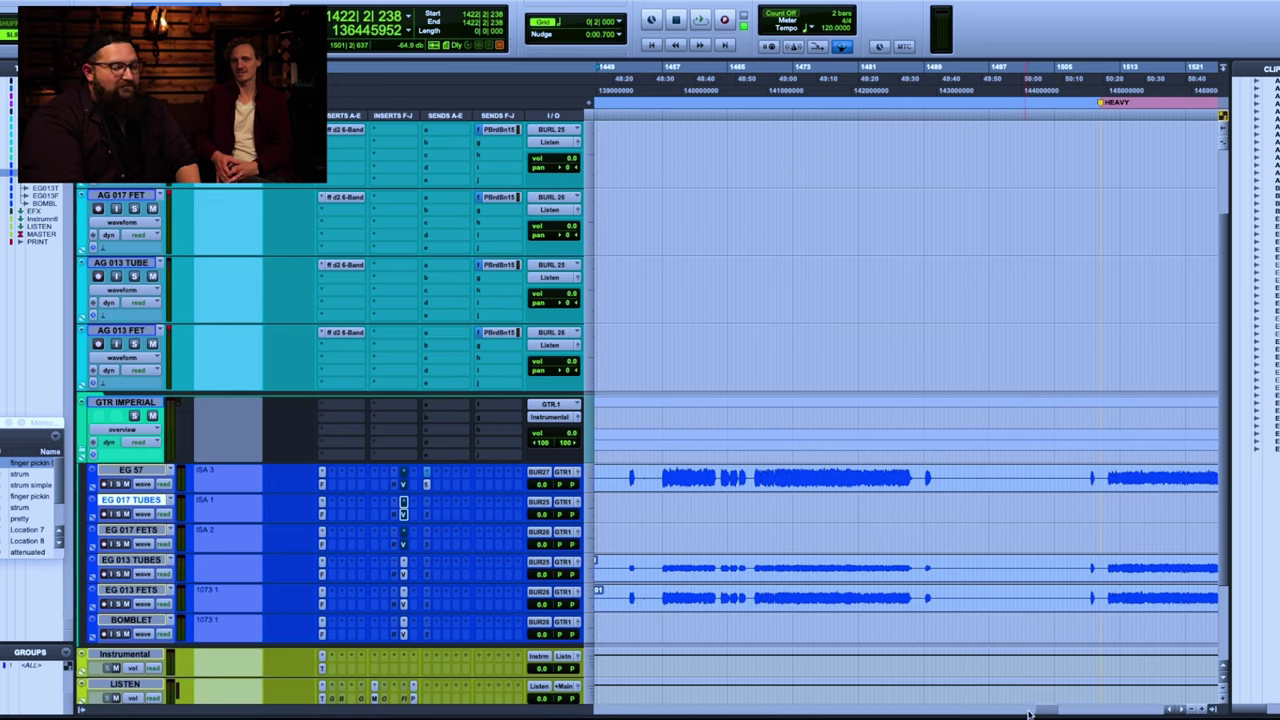
pyautogui.moveTo(1040, 712); pyautogui.dragTo(1068, 704)
pyautogui.scroll(-2, 1038, 461)
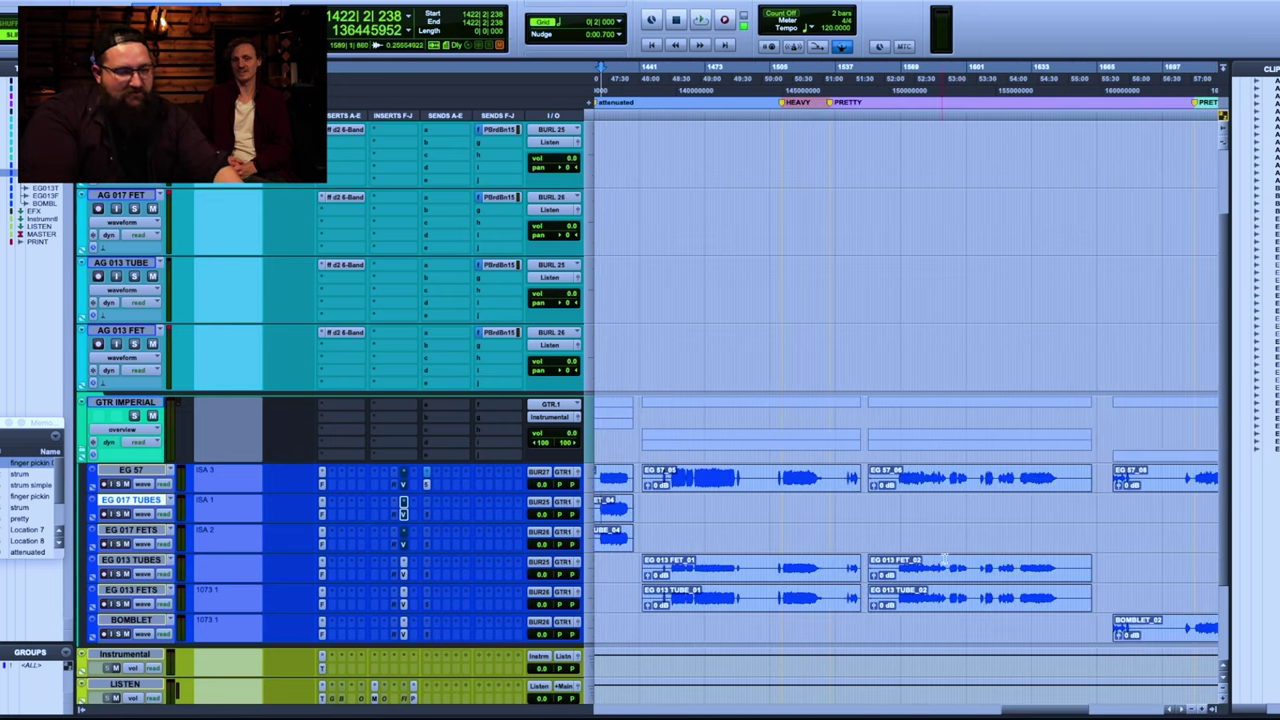
pyautogui.click(1026, 512)
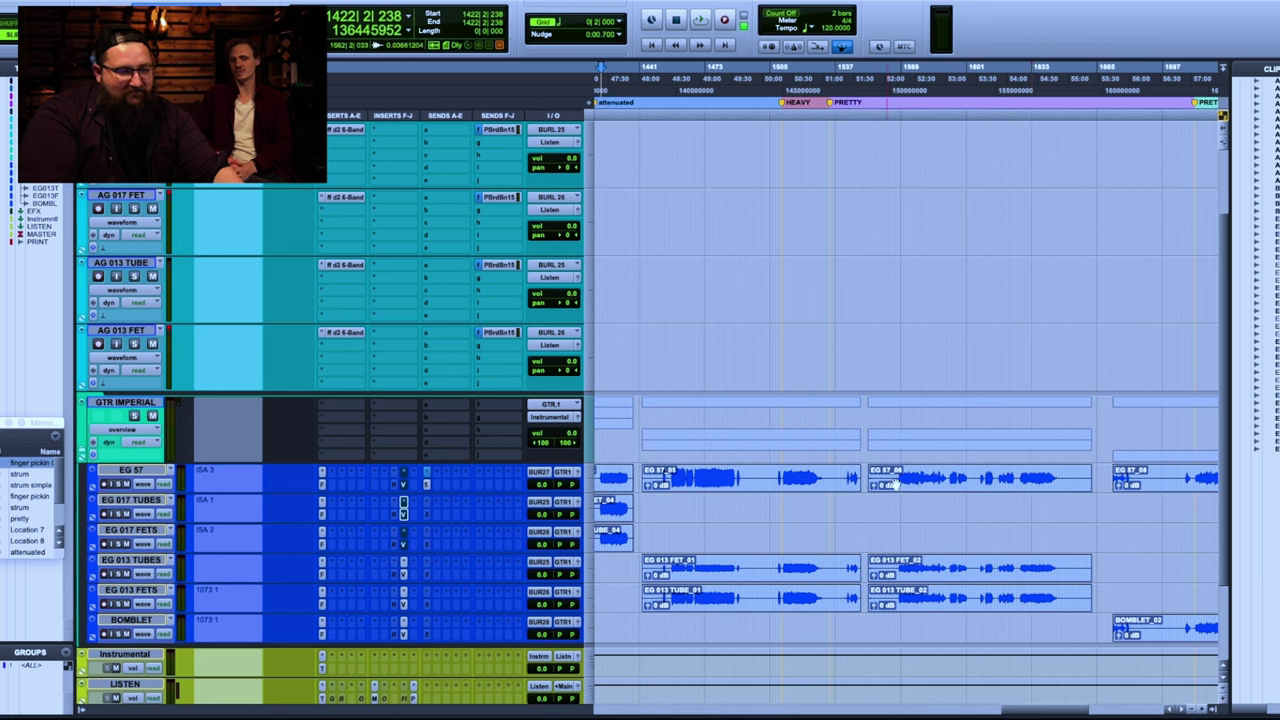
pyautogui.click(903, 513)
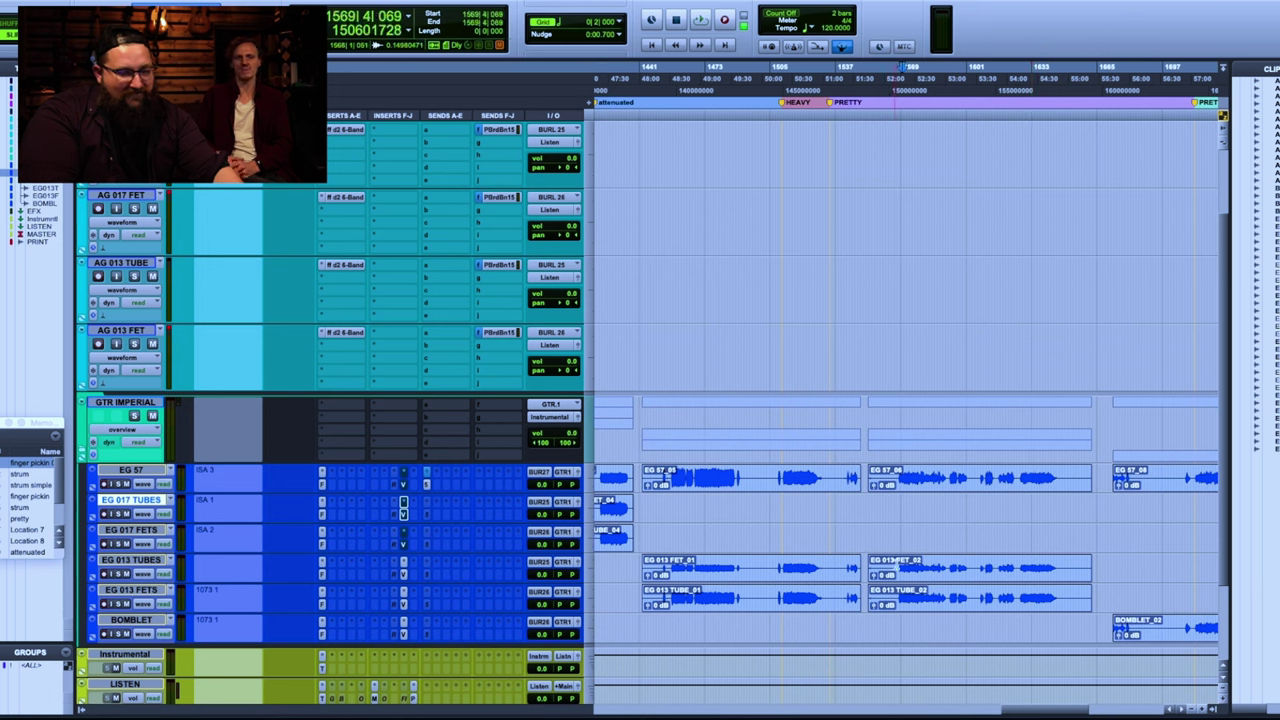
pyautogui.click(1016, 498)
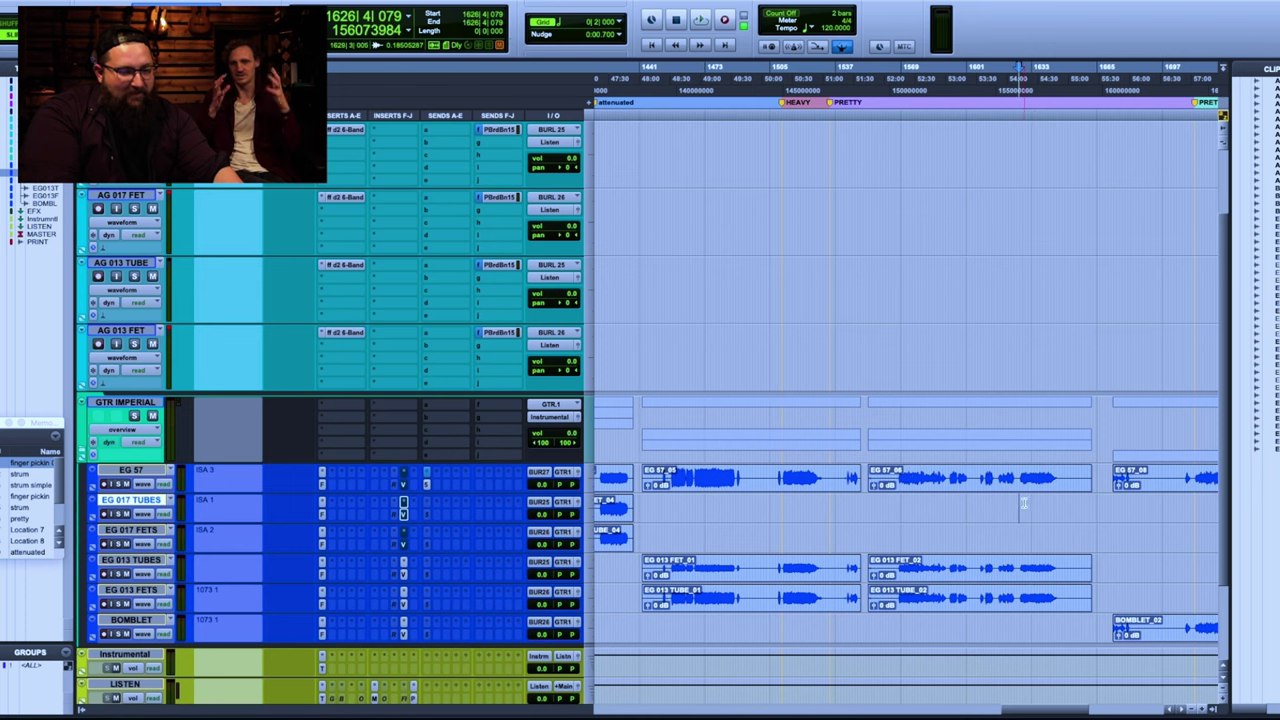
pyautogui.click(1021, 503)
pyautogui.click(1021, 505)
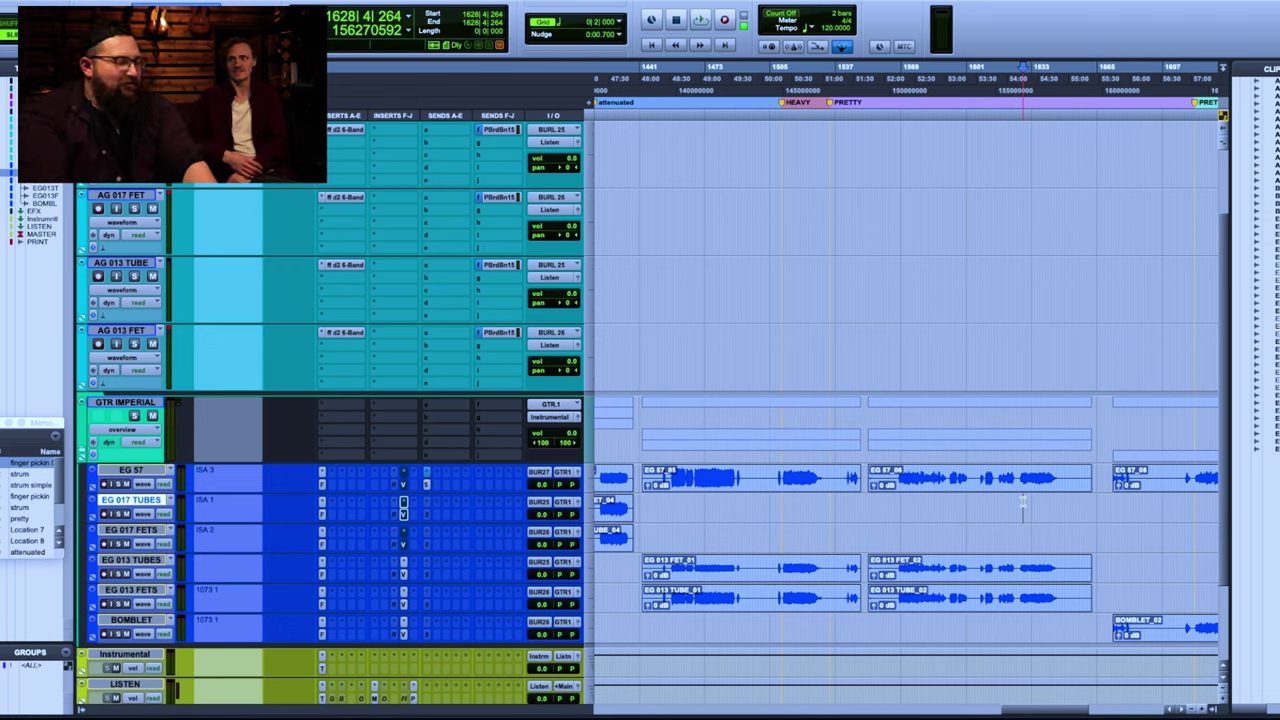
# Step: Play from bar 1628, switching solo from EG 57 to EG 013 TUBES, and raise the EG 013 FET_02 clip gain to +1.7 dB
pyautogui.press('space')
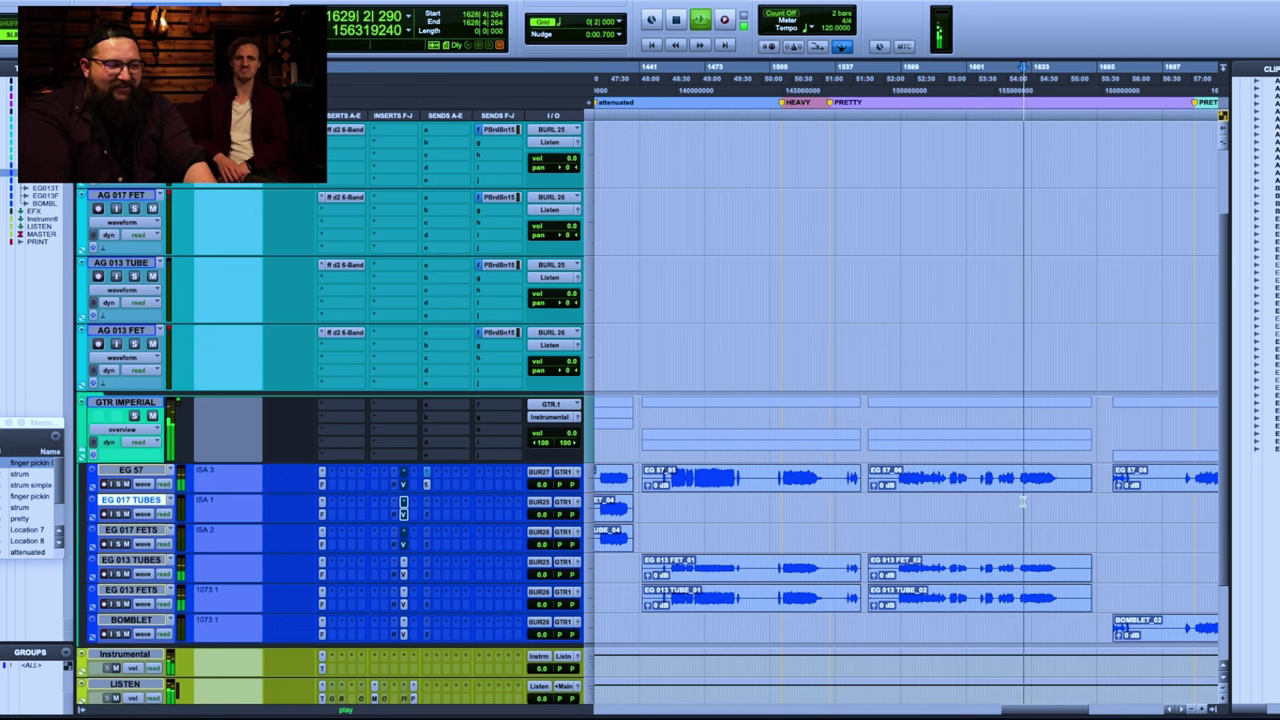
pyautogui.press('space')
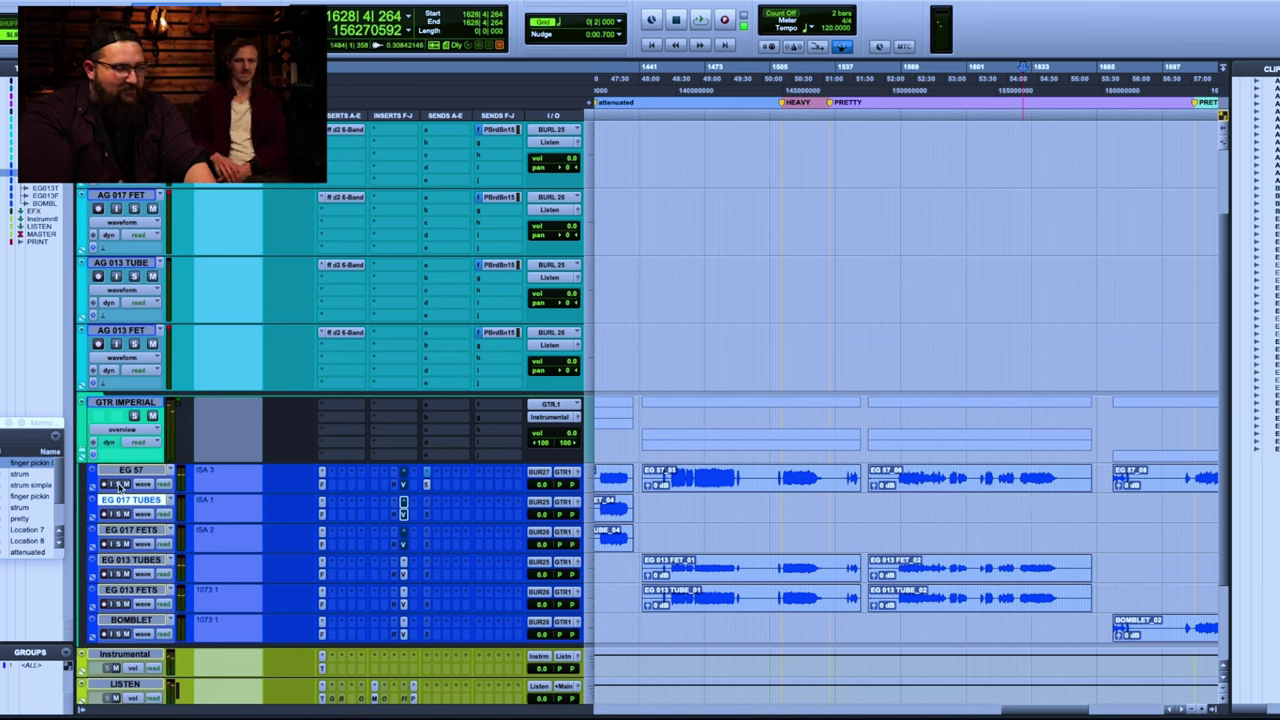
pyautogui.press('space')
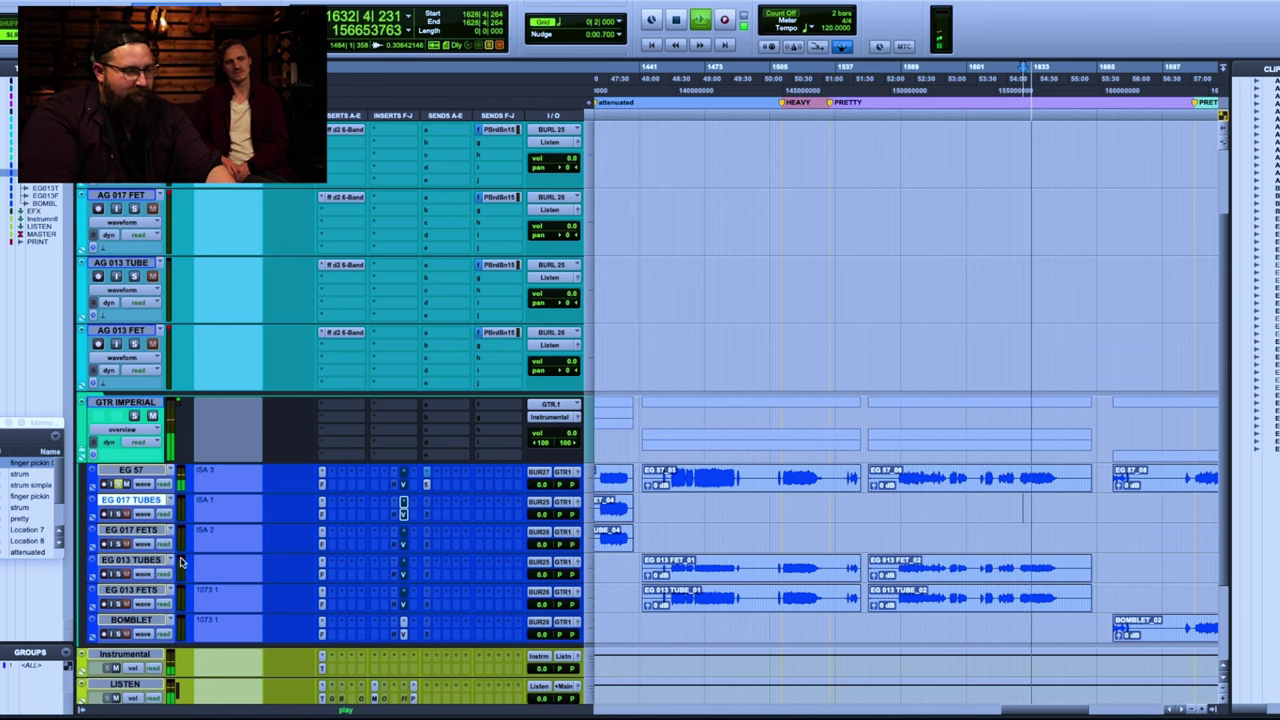
pyautogui.click(118, 576)
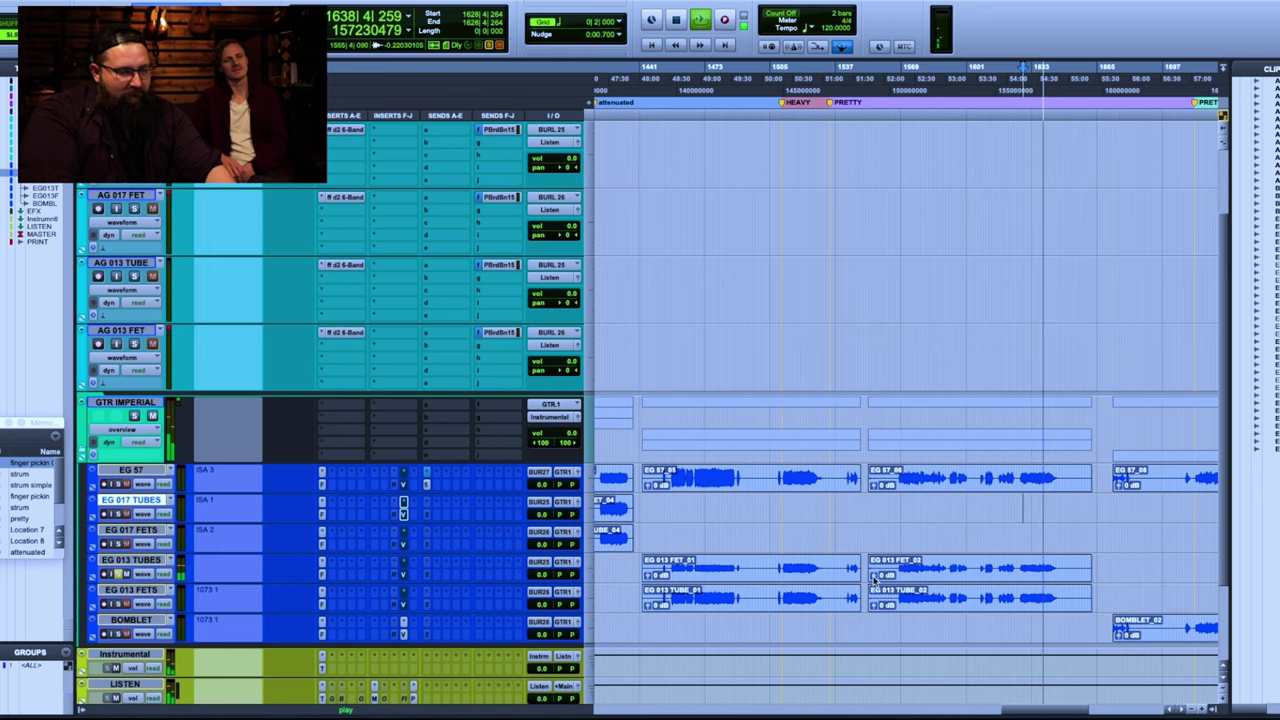
pyautogui.moveTo(873, 578); pyautogui.dragTo(873, 565)
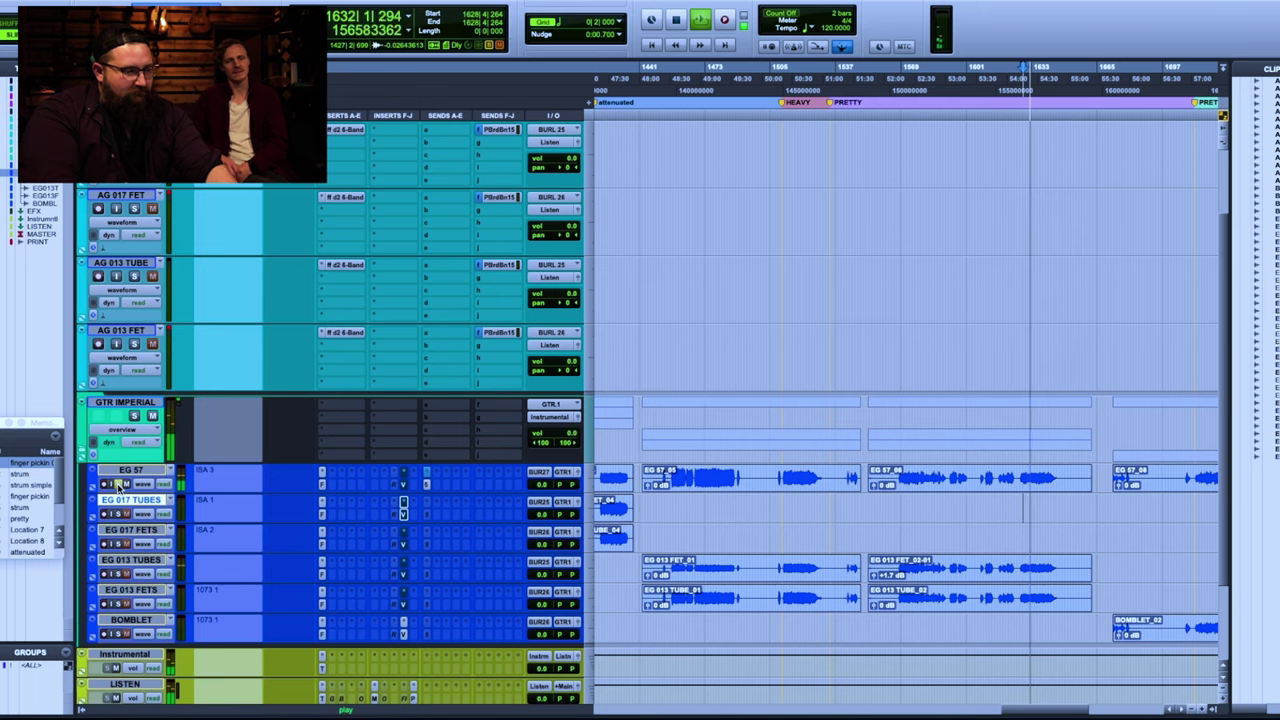
# Step: Compare EG 013 TUBES, EG 013 FETS and EG 57 in solo over the same passage, and stop playback
pyautogui.click(117, 575)
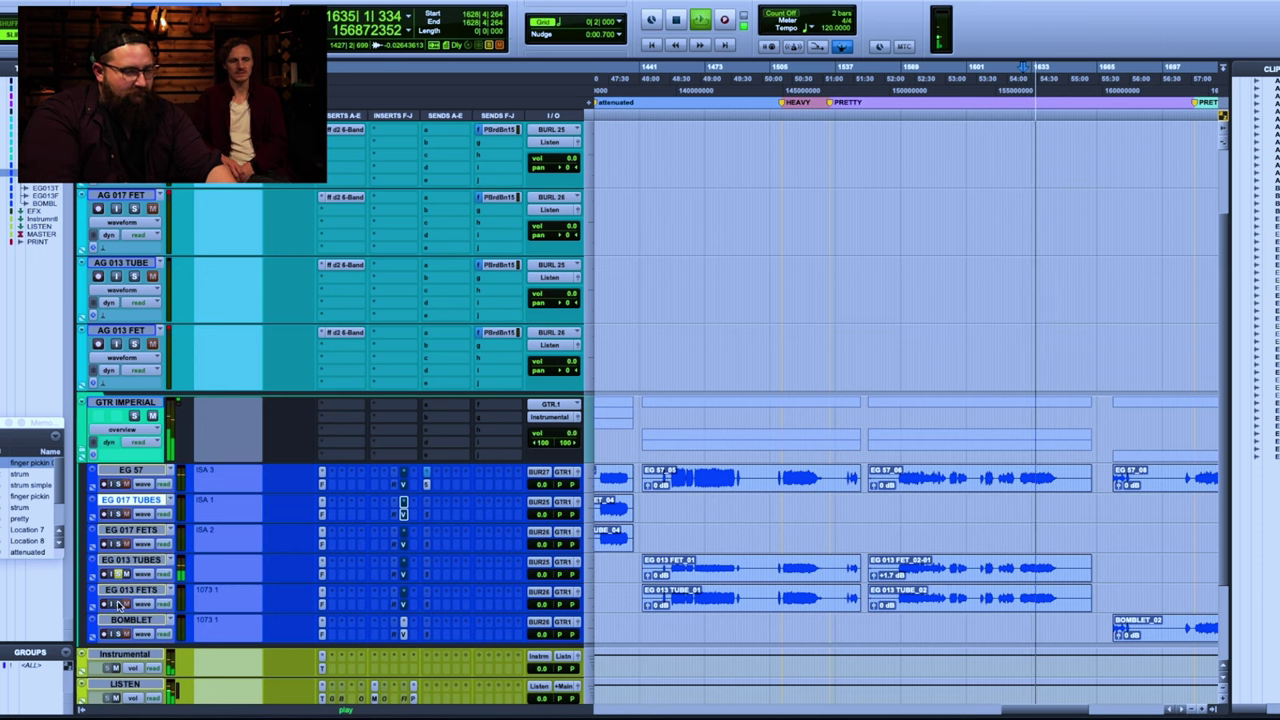
pyautogui.click(117, 605)
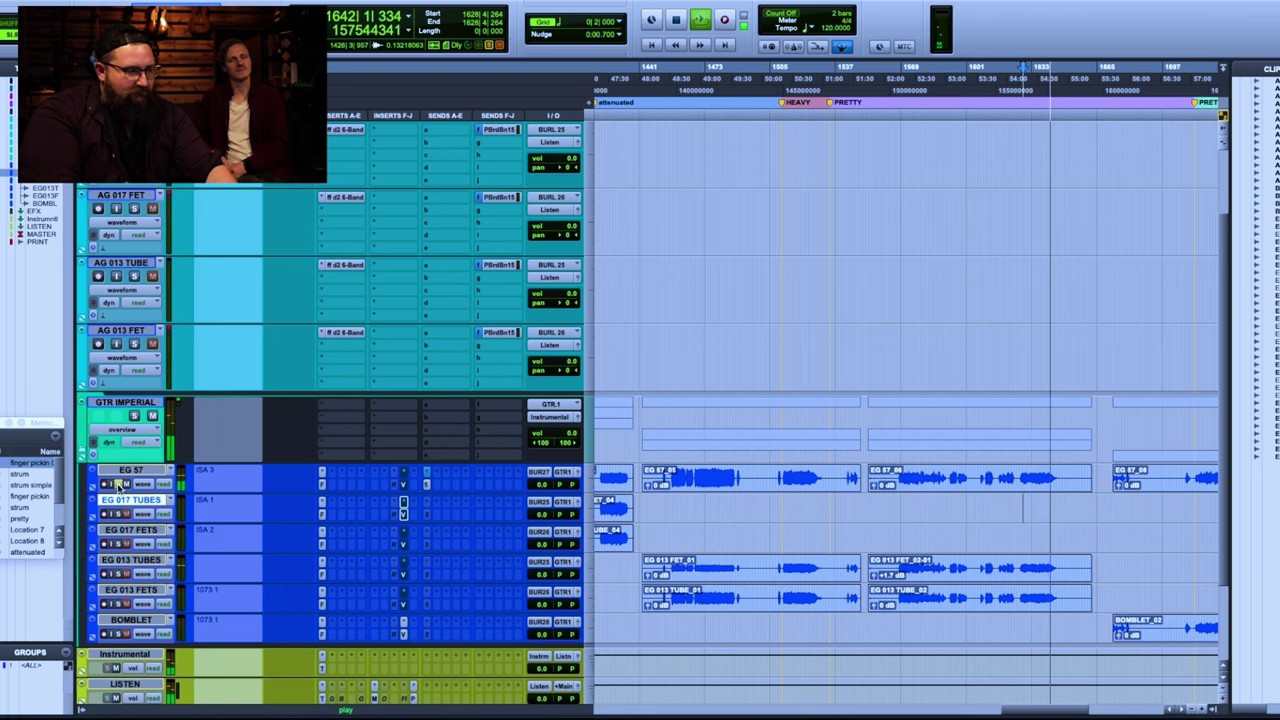
pyautogui.press('space')
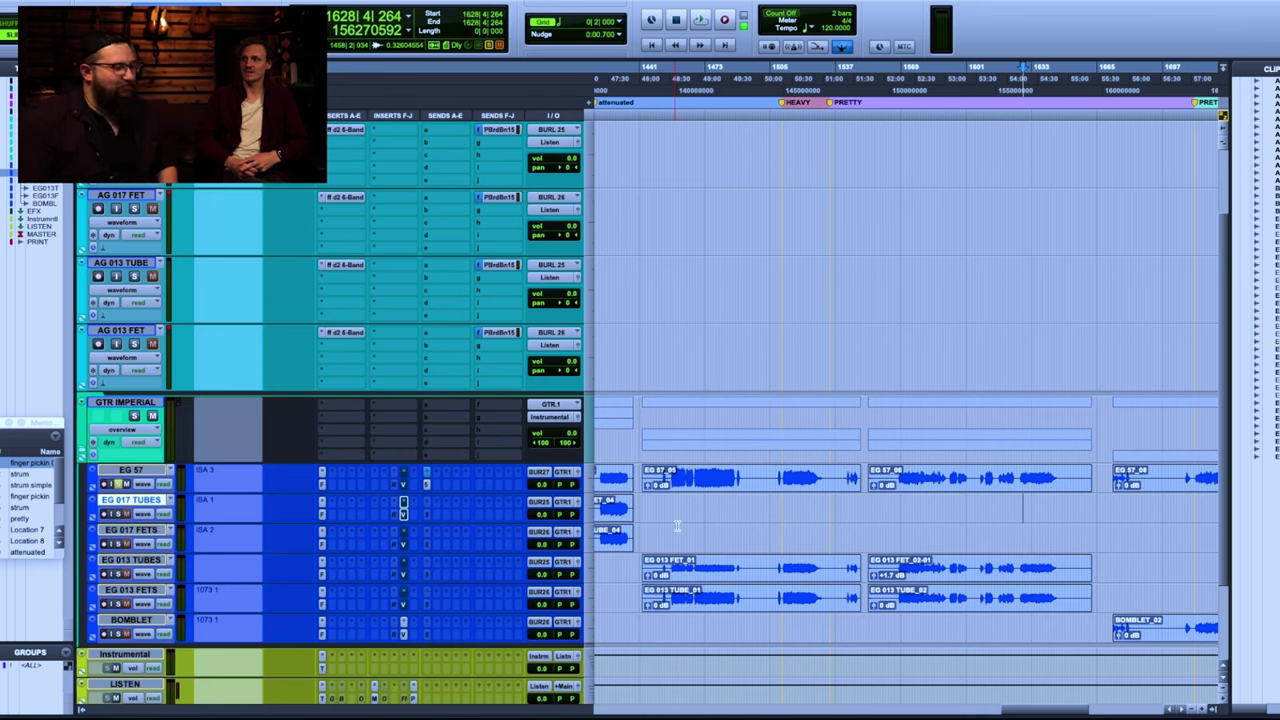
# Step: Move the EG 57 track directly above BOMBLET and play the PRETTY section from around bar 1715 with BOMBLET in solo
pyautogui.moveTo(1013, 709); pyautogui.dragTo(1045, 703)
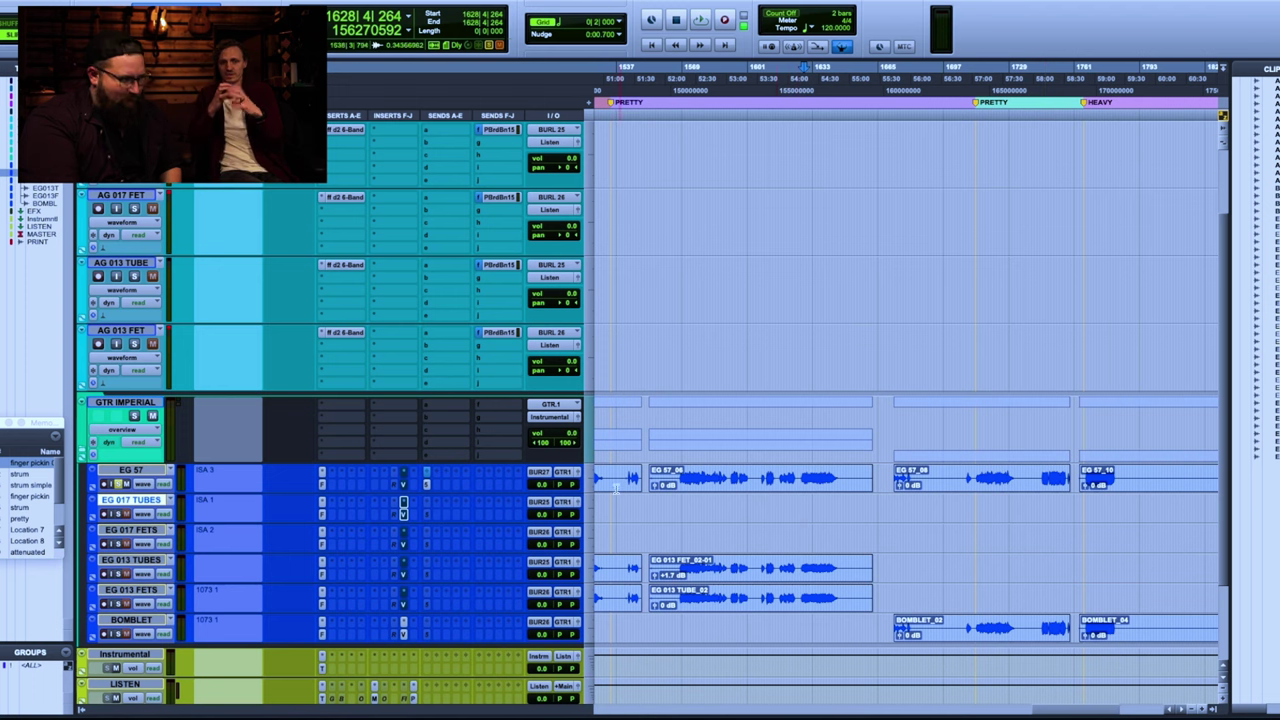
pyautogui.click(680, 490)
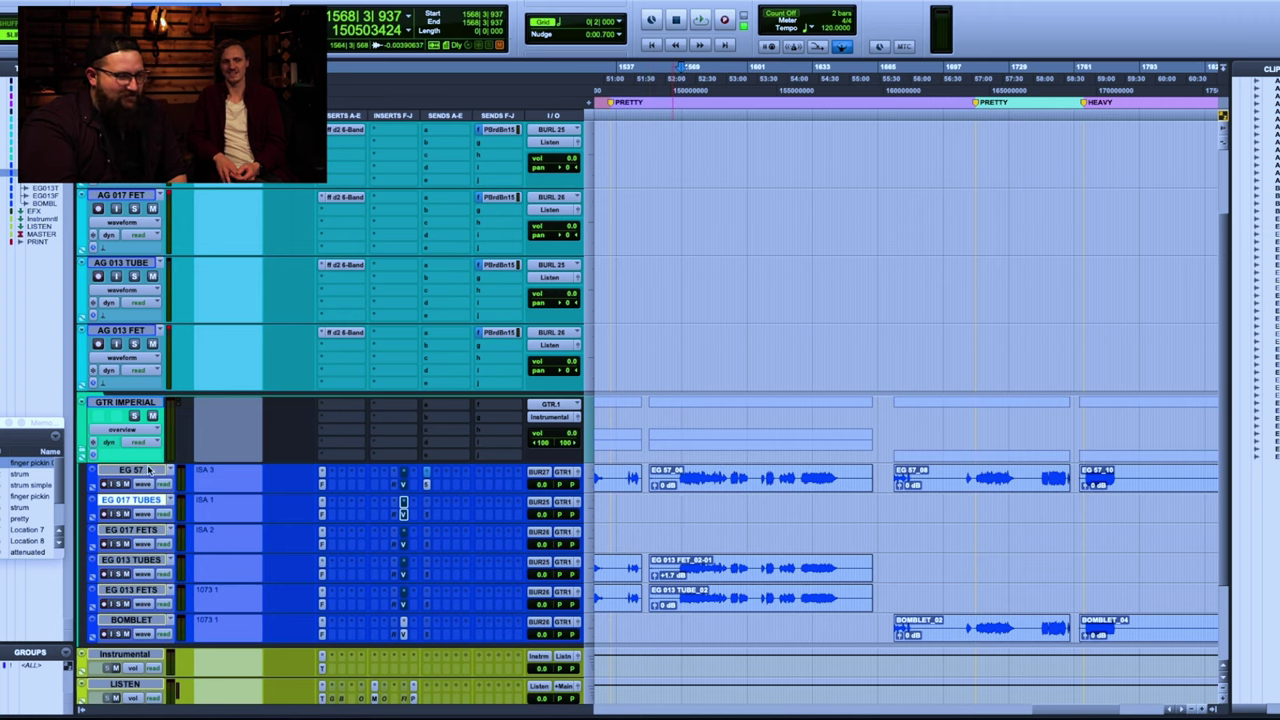
pyautogui.moveTo(150, 461); pyautogui.dragTo(125, 440)
pyautogui.press('space')
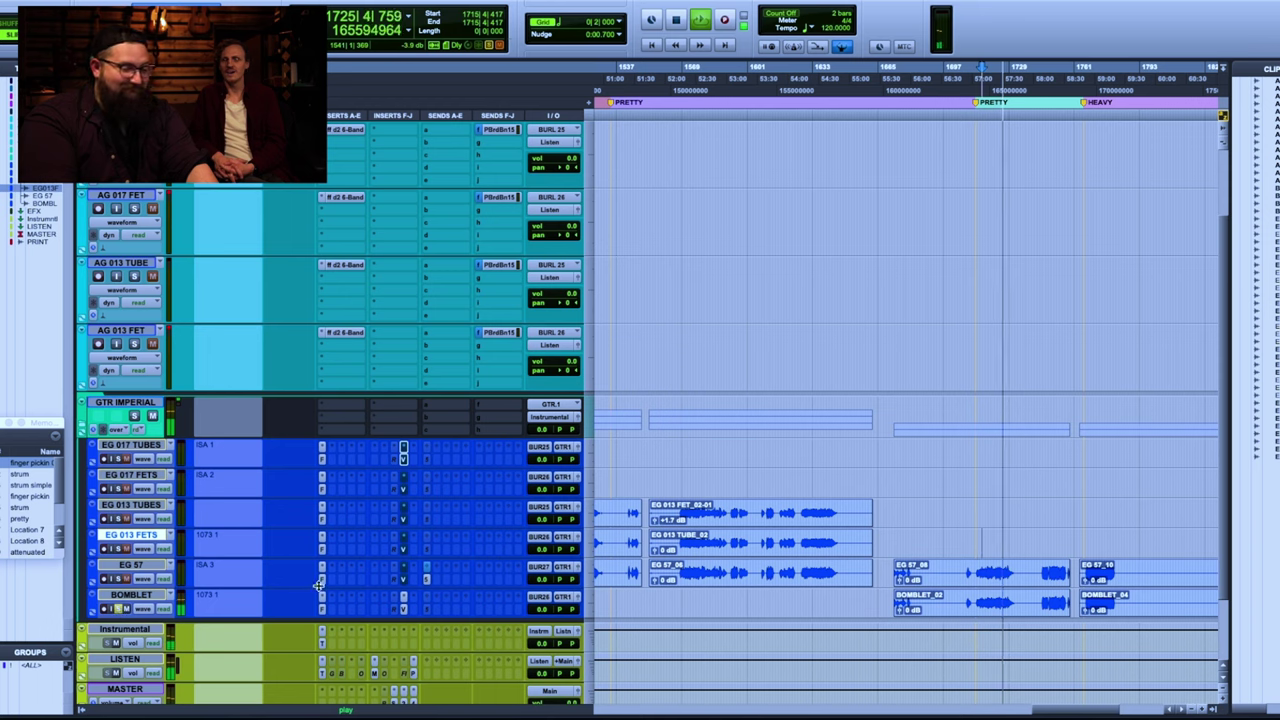
# Step: Play the HEAVY section from around bar 1769 with BOMBLET in solo, and stop playback
pyautogui.click(1090, 540)
pyautogui.press('r')
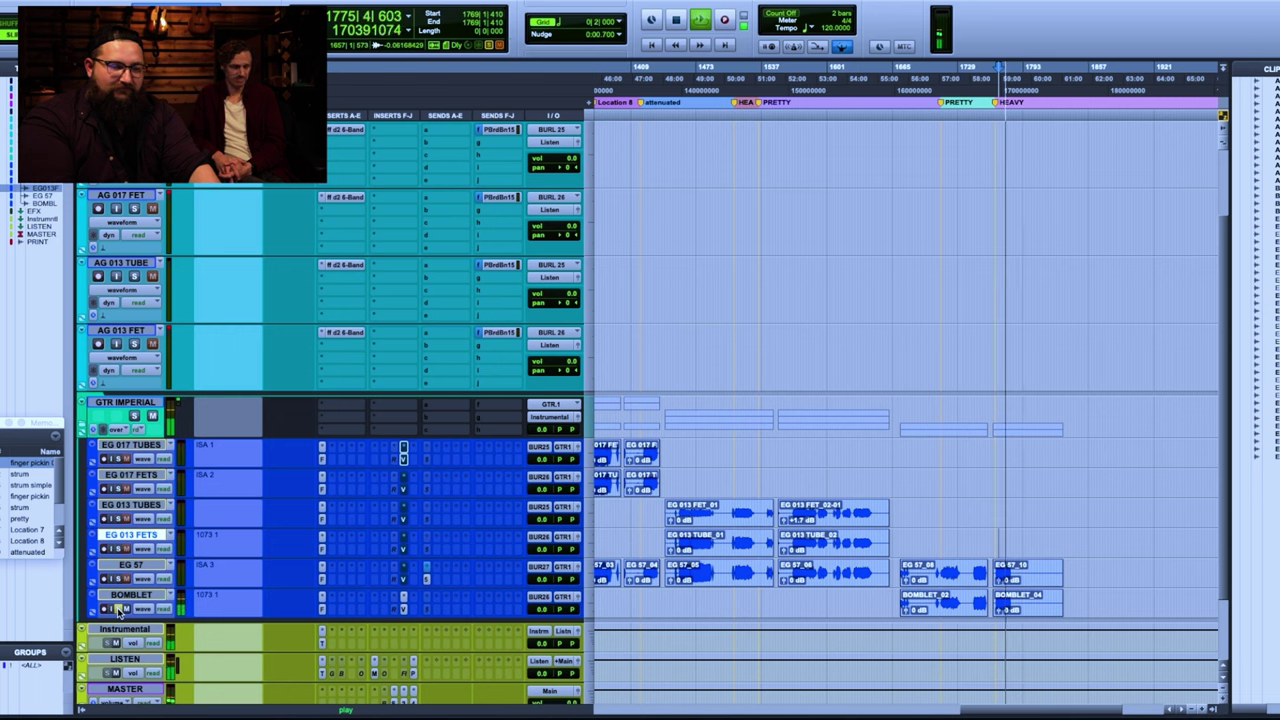
pyautogui.press('space')
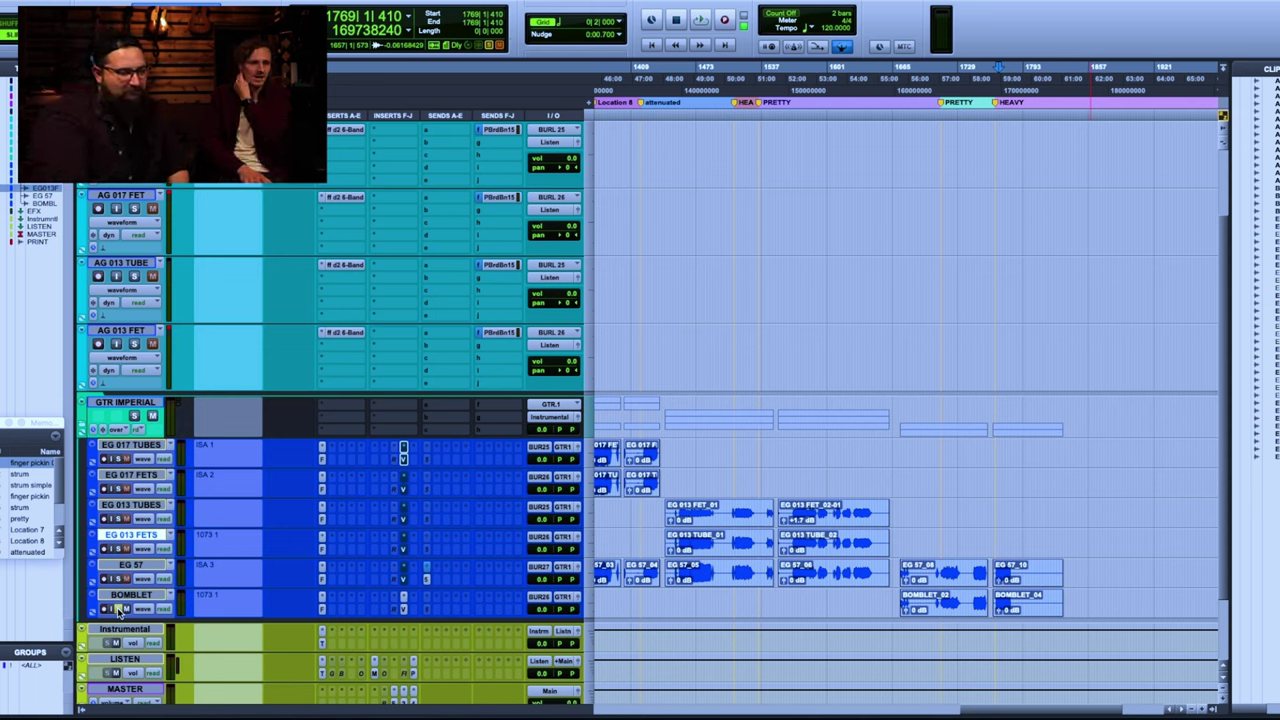
# Step: Open BOMBLET's d2 6-Band EQ, replay the HEAVY section and raise the 12 kHz shelf gain to +5.5
pyautogui.click(323, 600)
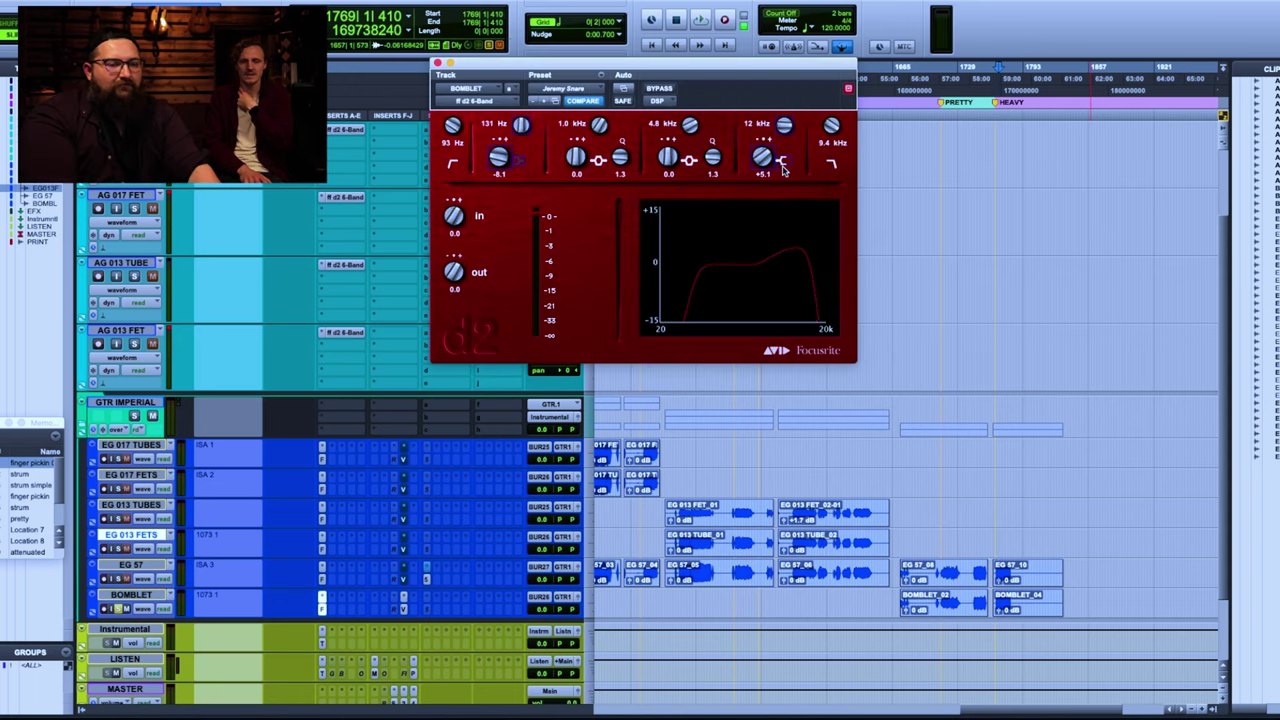
pyautogui.press('space')
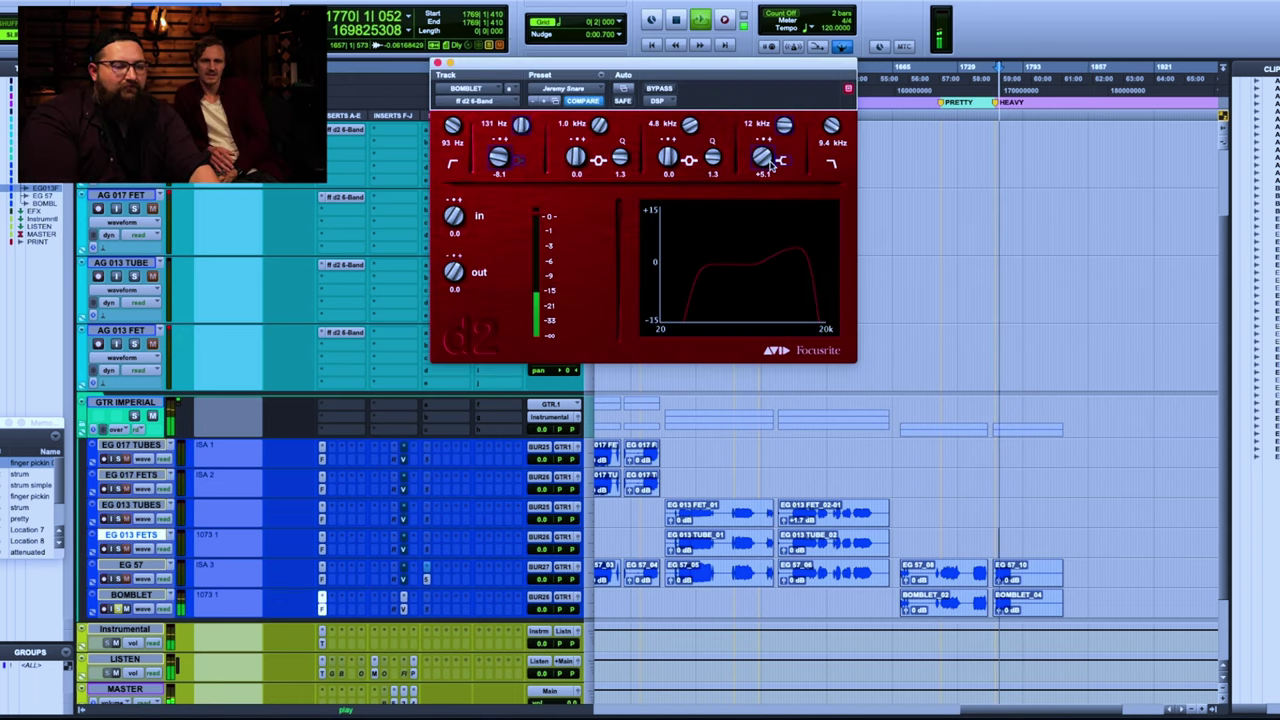
pyautogui.moveTo(770, 165); pyautogui.dragTo(757, 136)
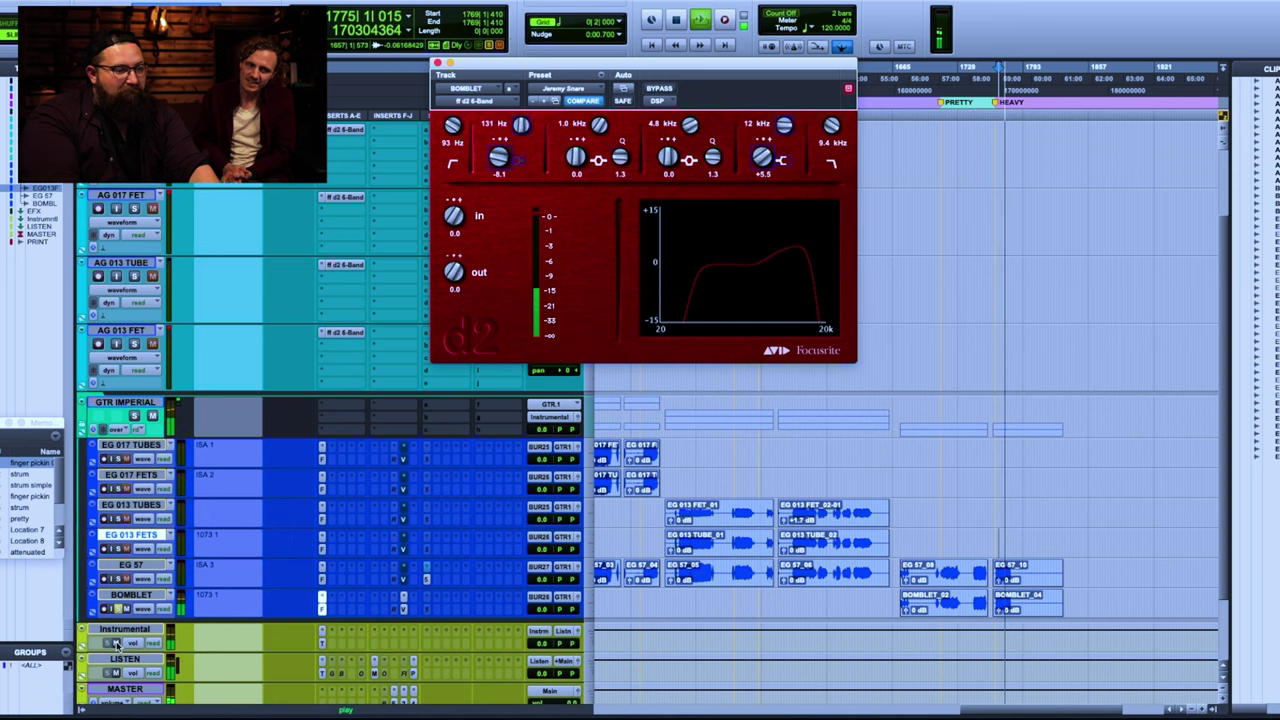
# Step: Switch solo from BOMBLET to EG 57 during playback, stop it and close the EQ window
pyautogui.click(117, 580)
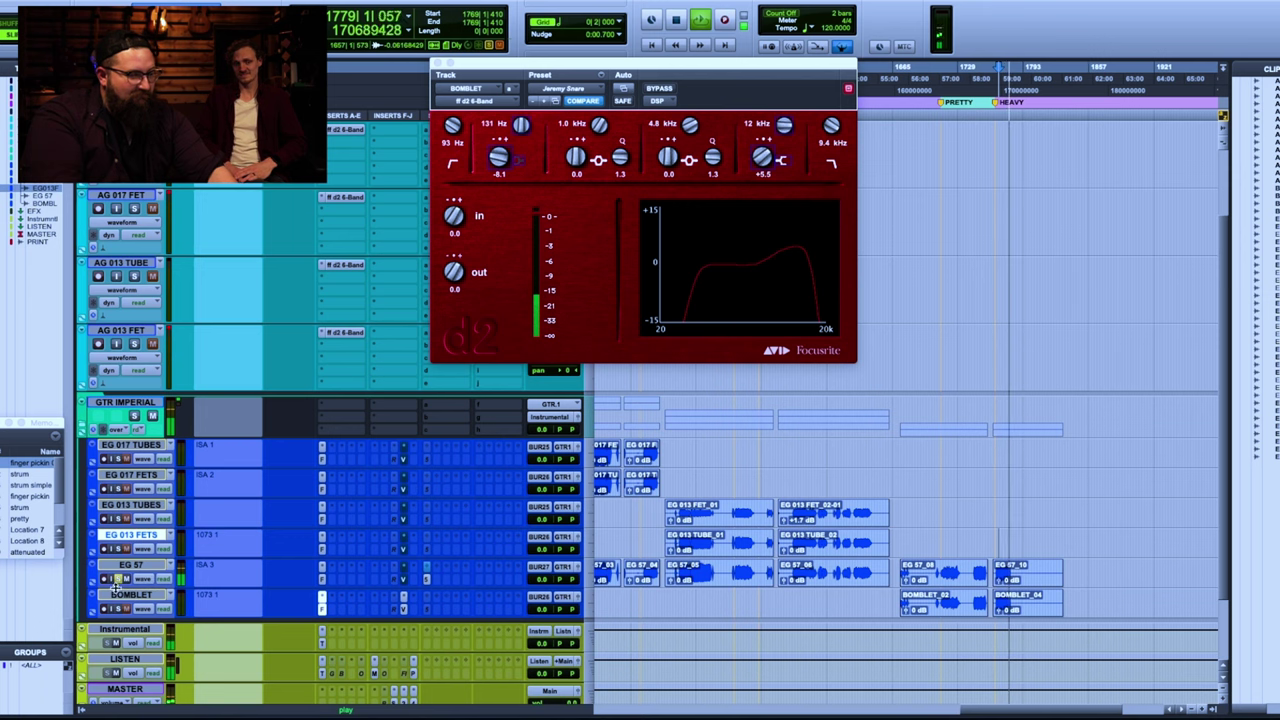
pyautogui.press('space')
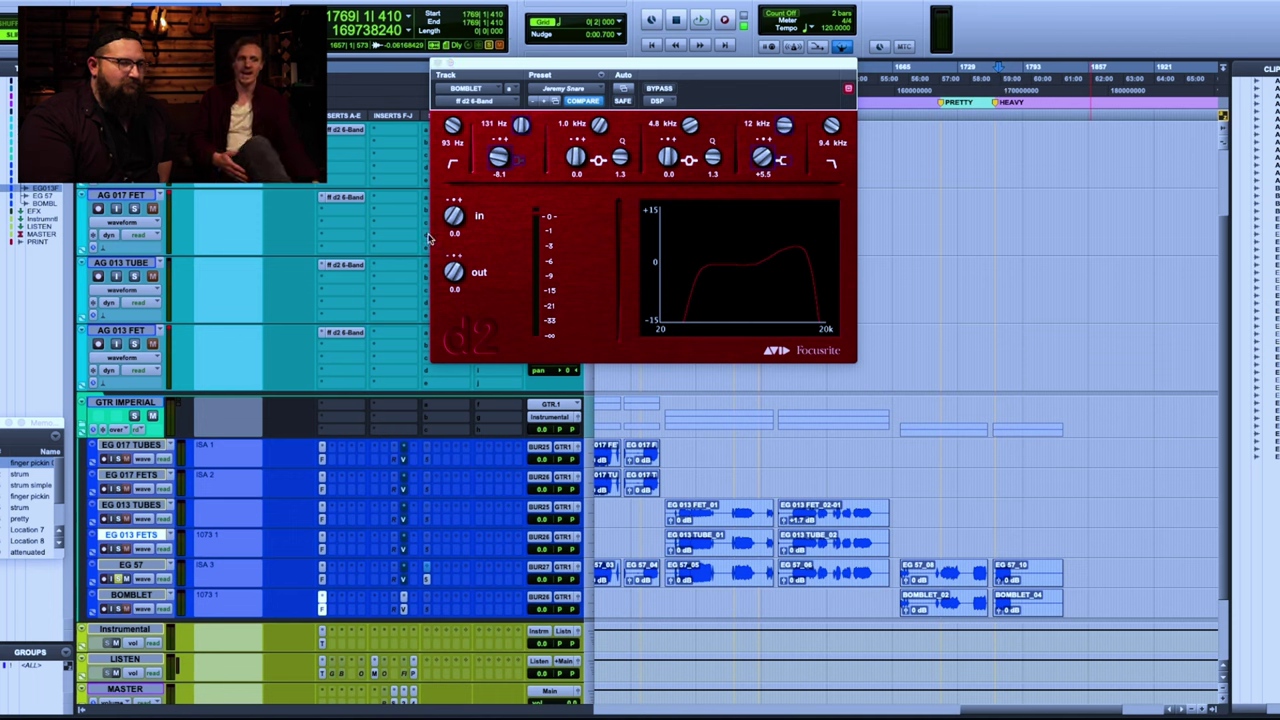
pyautogui.click(437, 63)
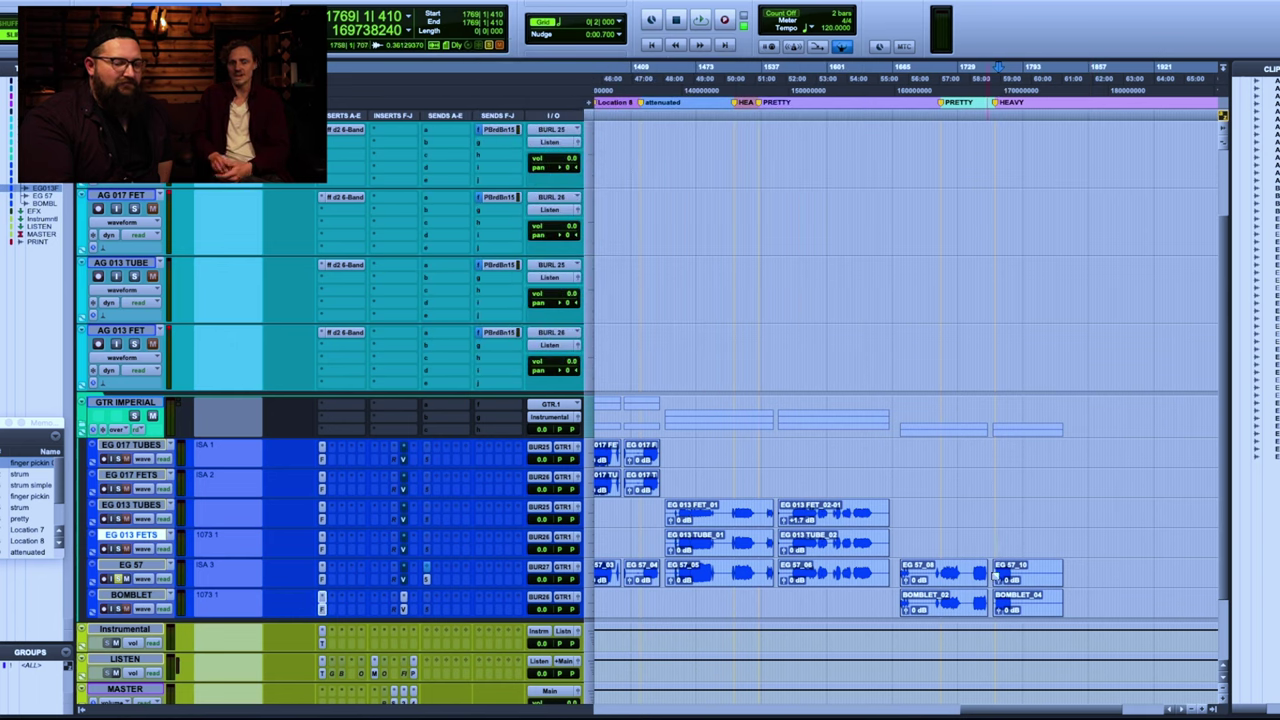
# Step: Place the edit cursor at around bar 1771, near the start of the HEAVY section's clips
pyautogui.click(997, 540)
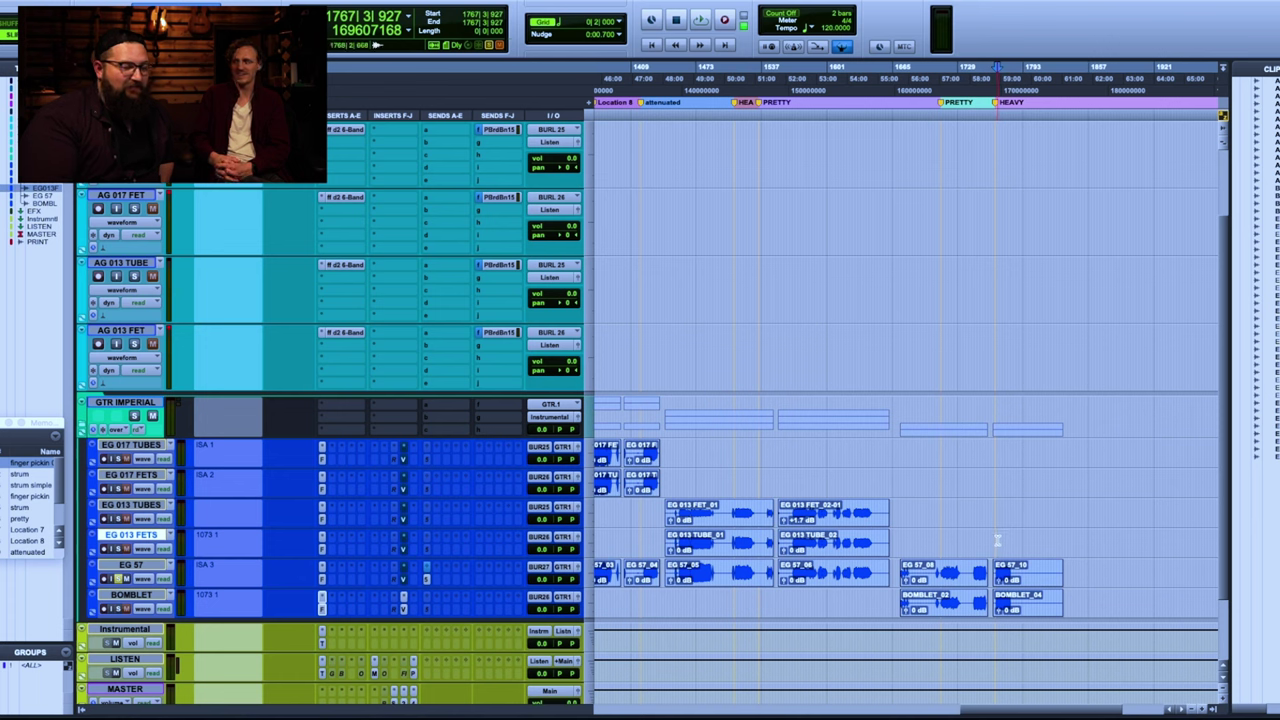
pyautogui.click(997, 540)
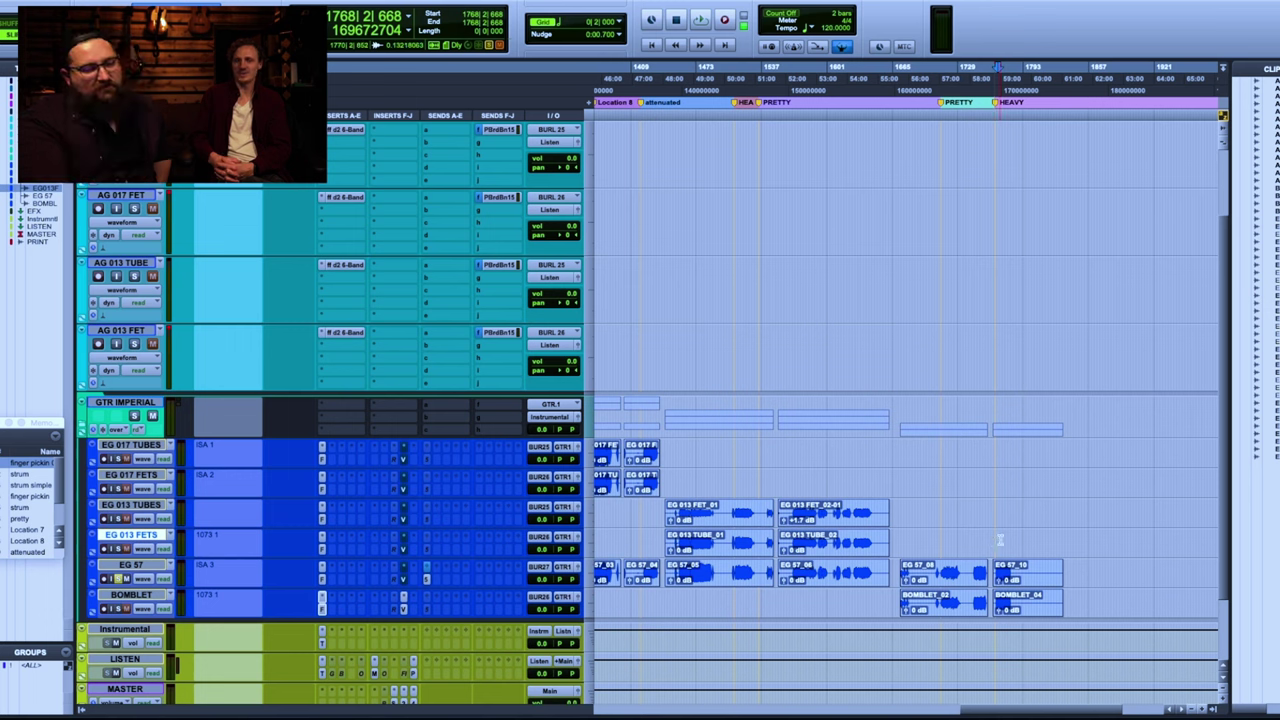
pyautogui.click(1000, 540)
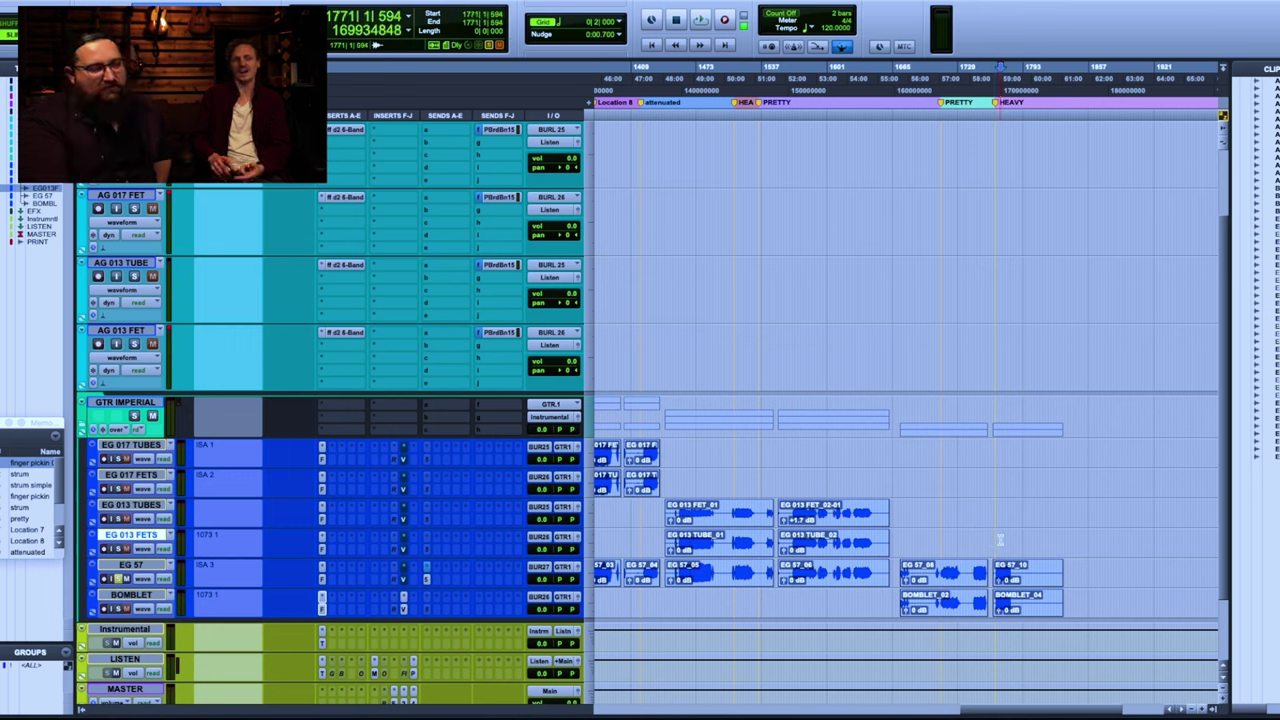